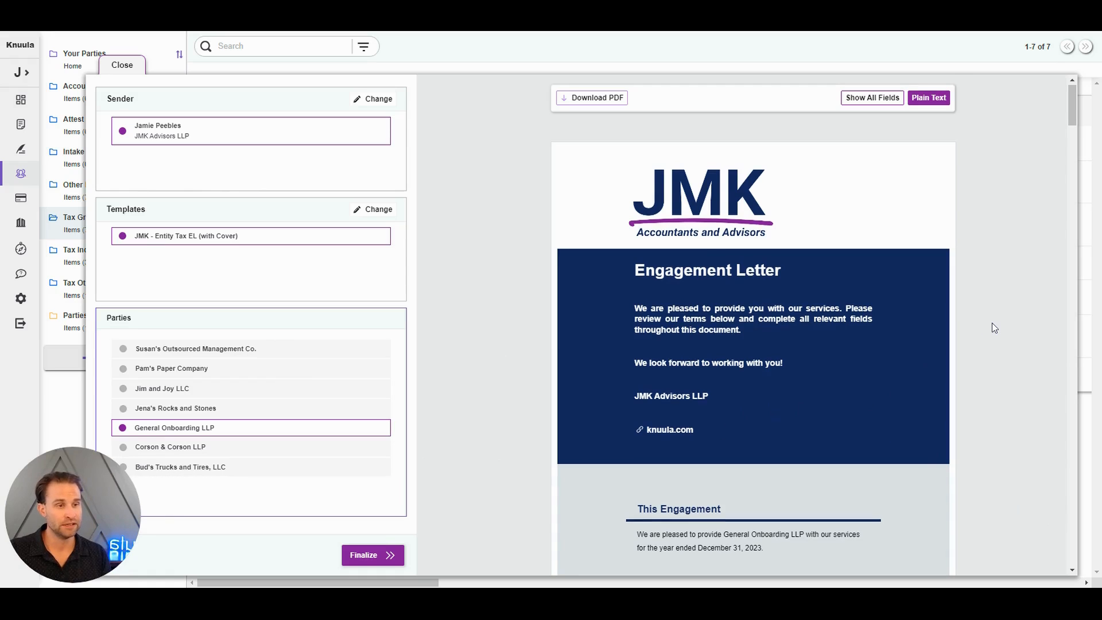
Show all fields in the General Onboarding LLP letter preview and examine the Engagement Objective and Scope section
scroll(992, 323, "down", 10)
scroll(991, 323, "down", 5)
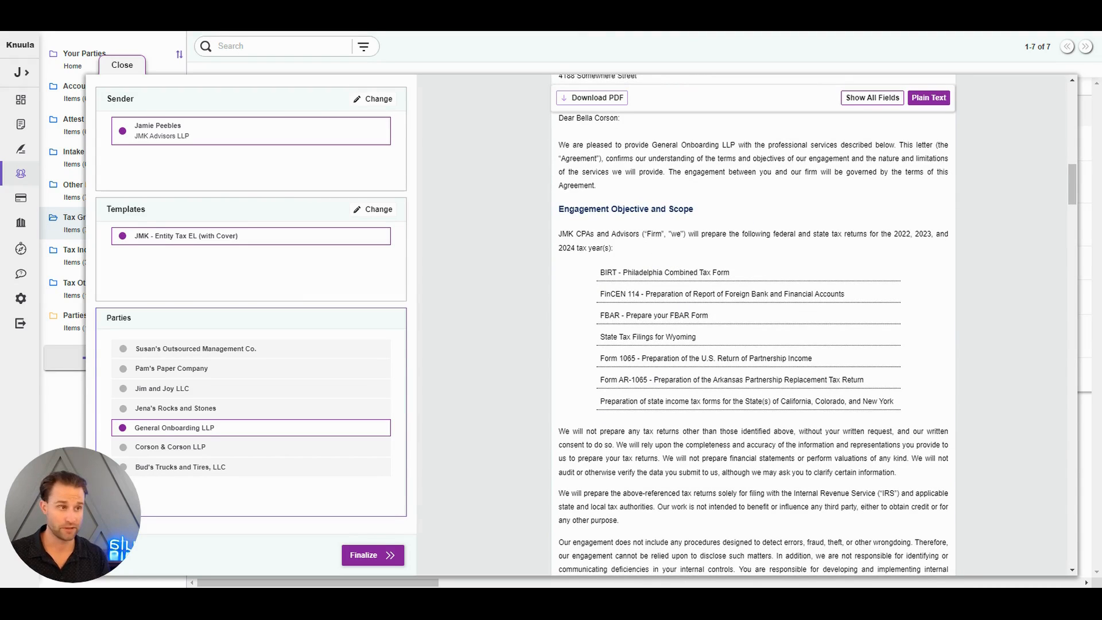
left_click(882, 99)
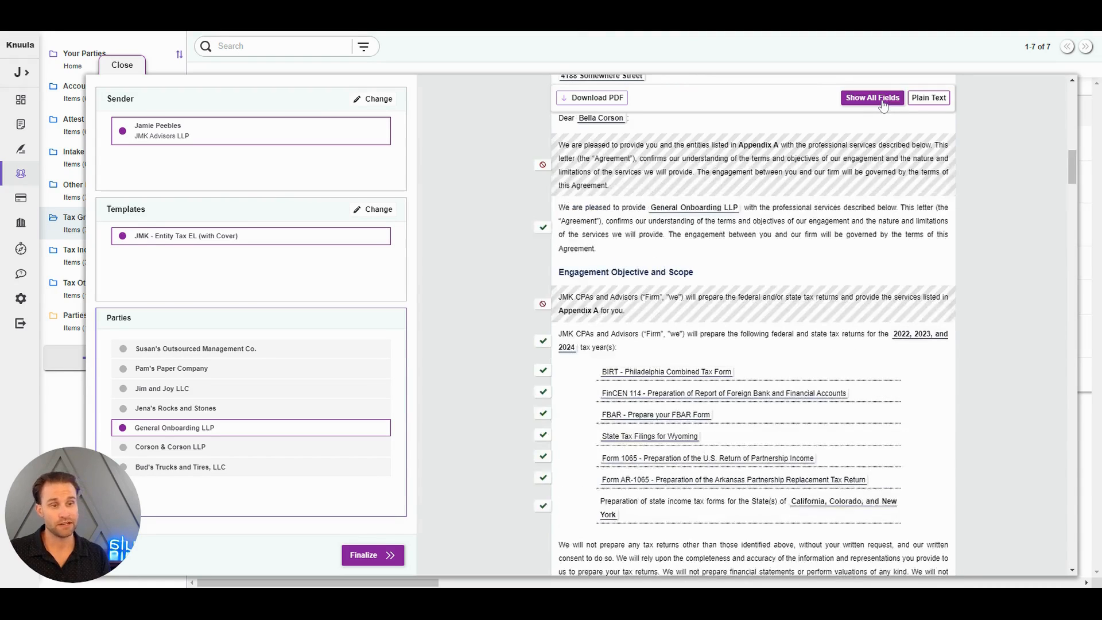
scroll(831, 346, "down", 3)
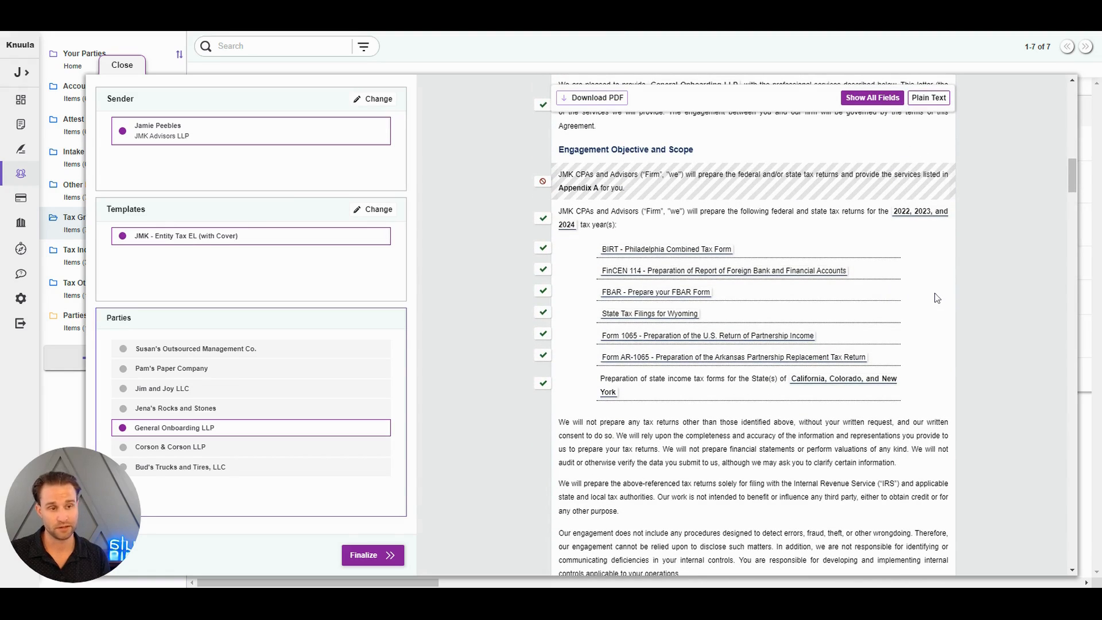
Replace the BIRT entry in the Tax Forms field with the saved option "Form IL-1065 - Preparation of the Illinois Partnership Replacement Tax Return"
left_click(677, 252)
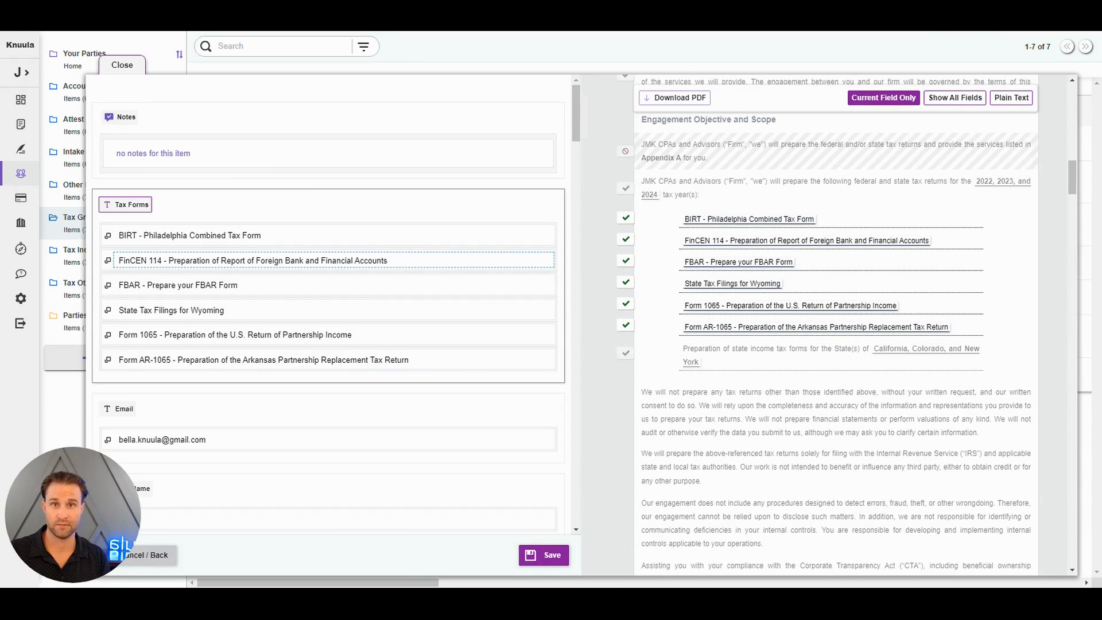
left_click(273, 240)
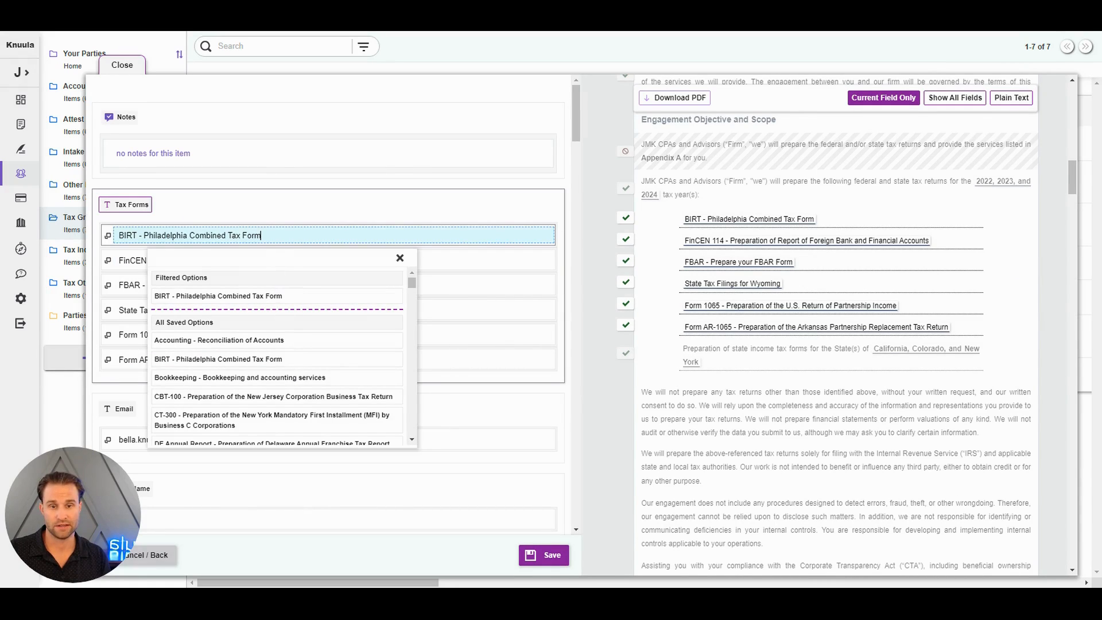
left_click_drag(262, 236, 118, 235)
type("1065")
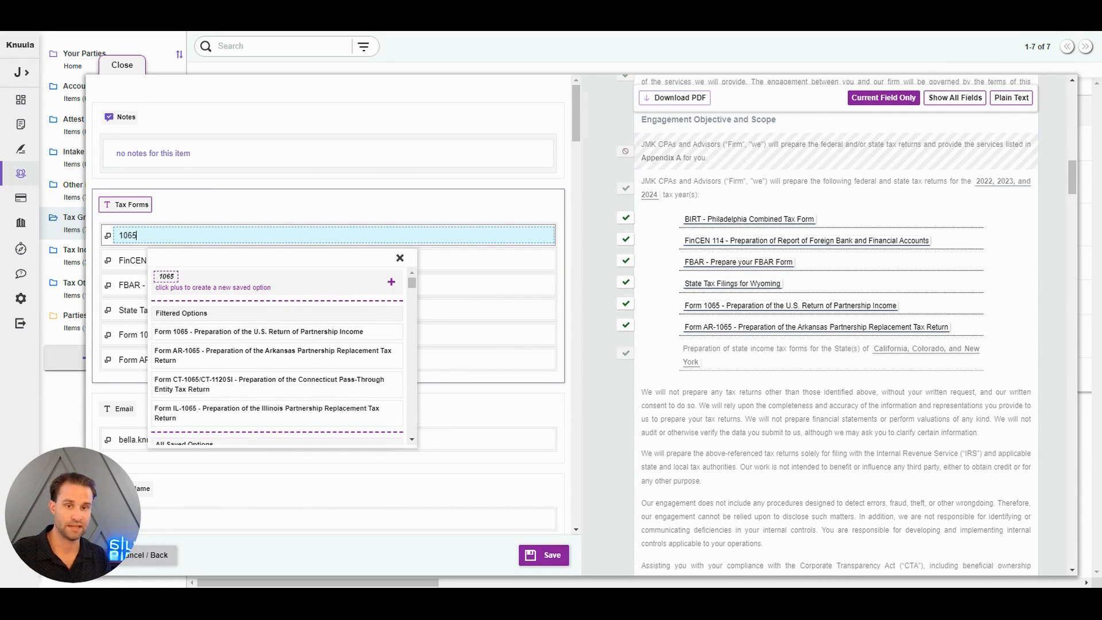
right_click(295, 407)
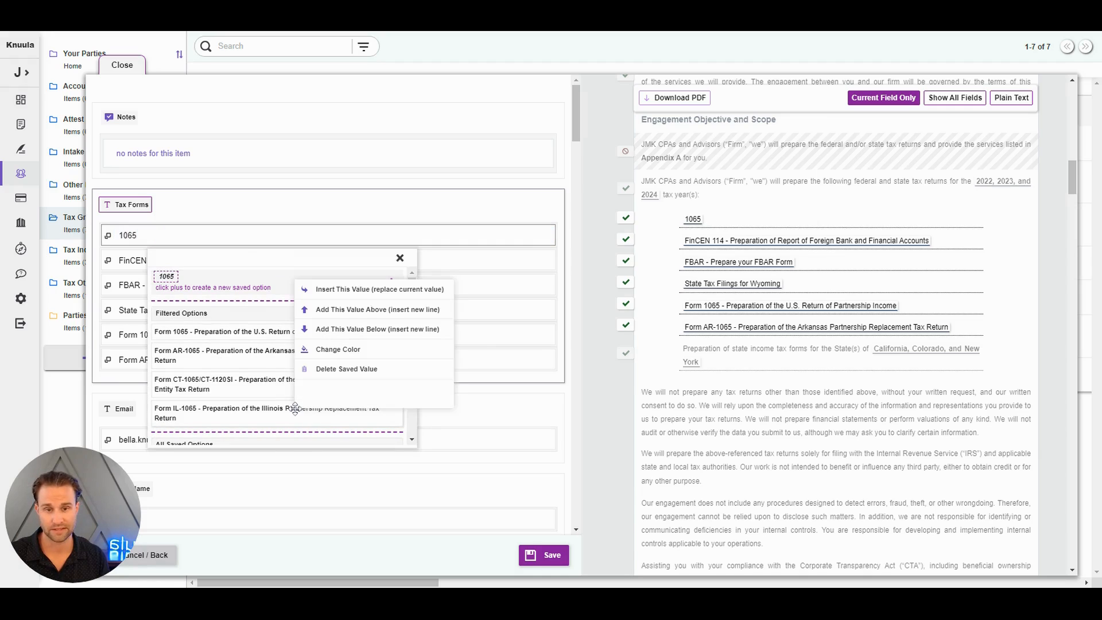
left_click(373, 290)
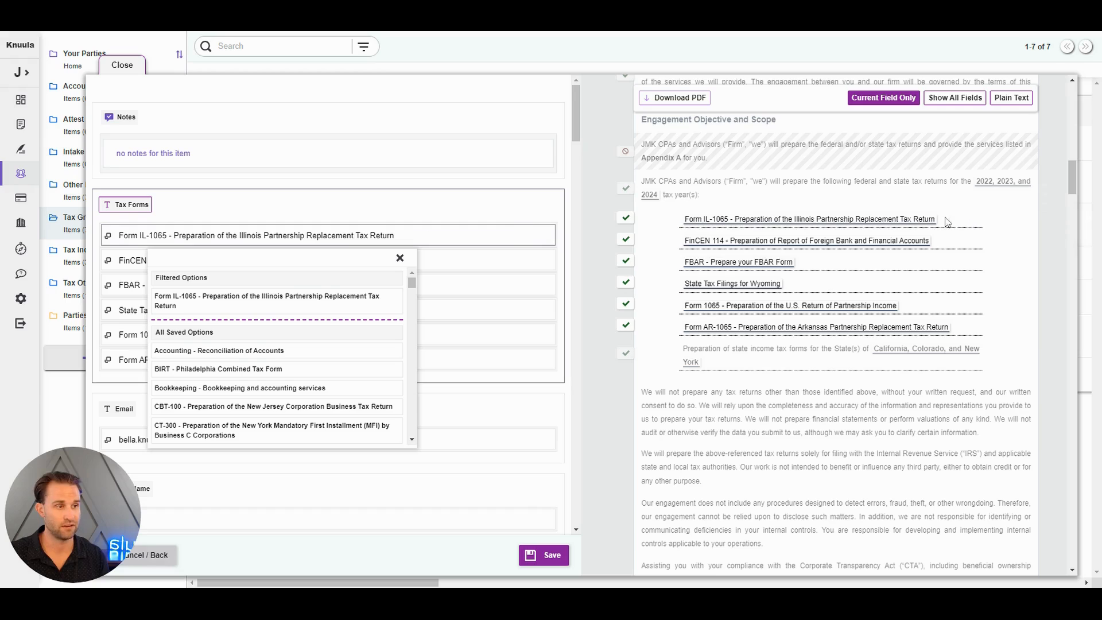
left_click(270, 204)
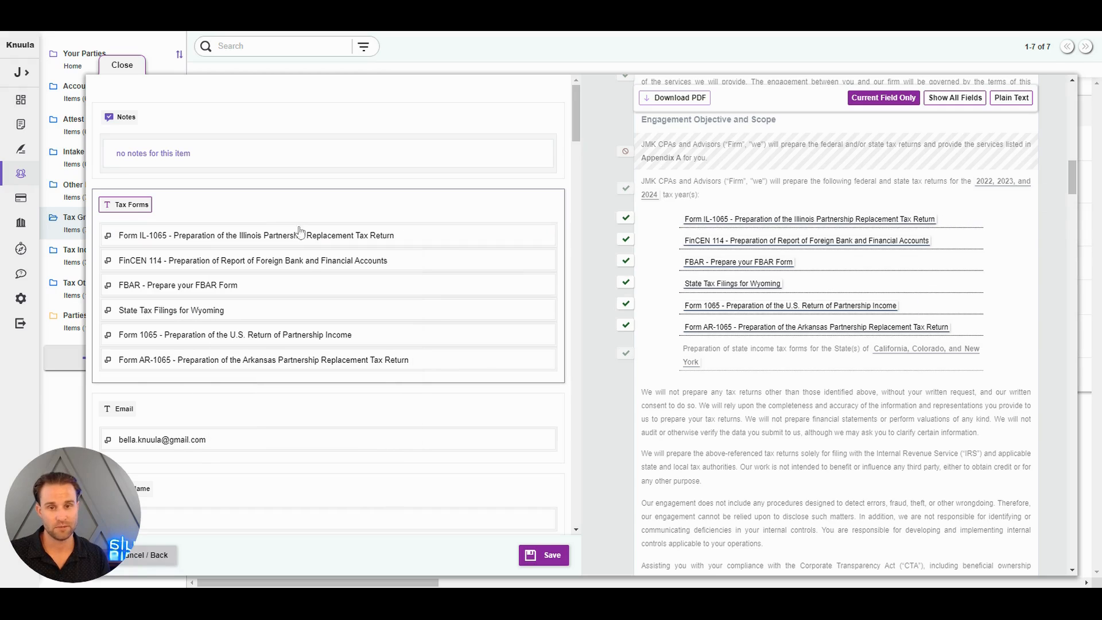
Delete the "State Tax Filings for Wyoming" entry from the Tax Forms field
right_click(109, 314)
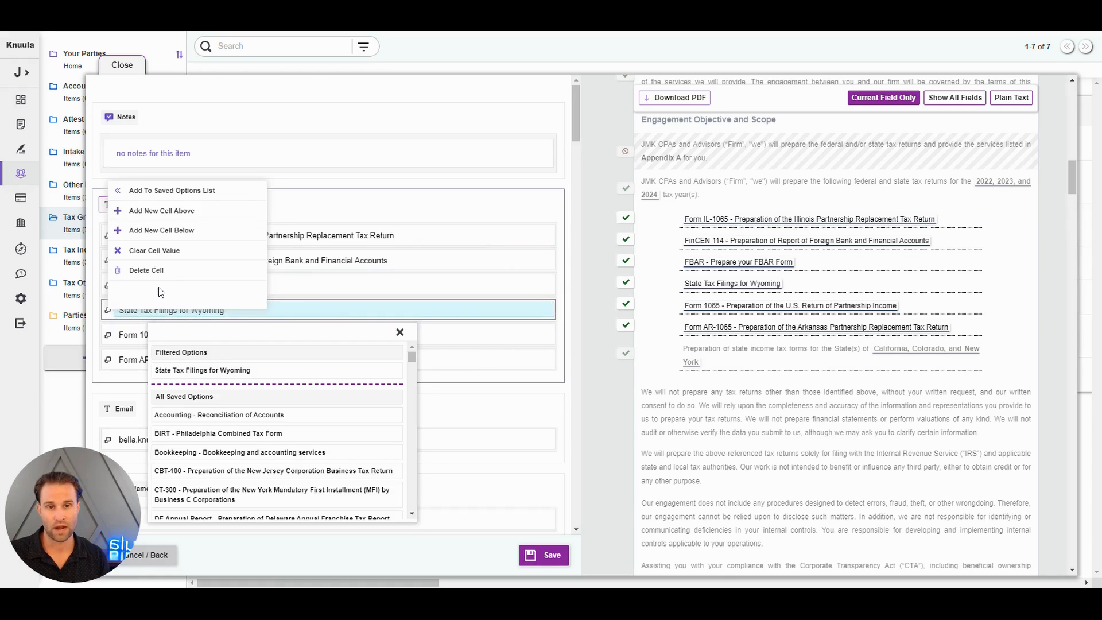
left_click(164, 270)
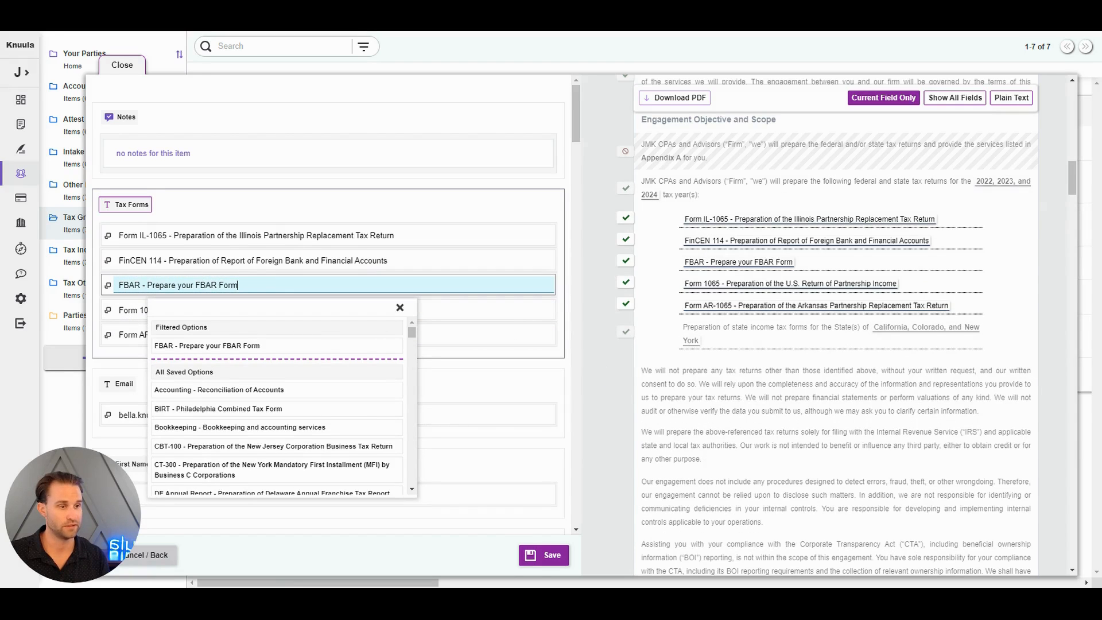
Examine the Tax States, Business Name and Full Name fields and where each one appears in the letter
left_click(923, 333)
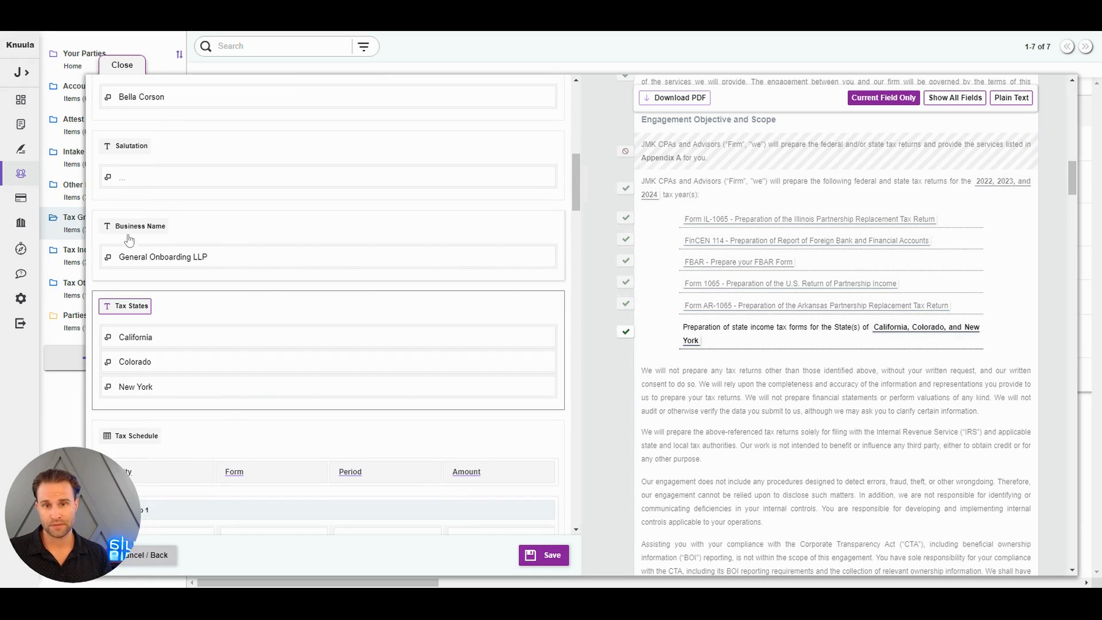
left_click(253, 234)
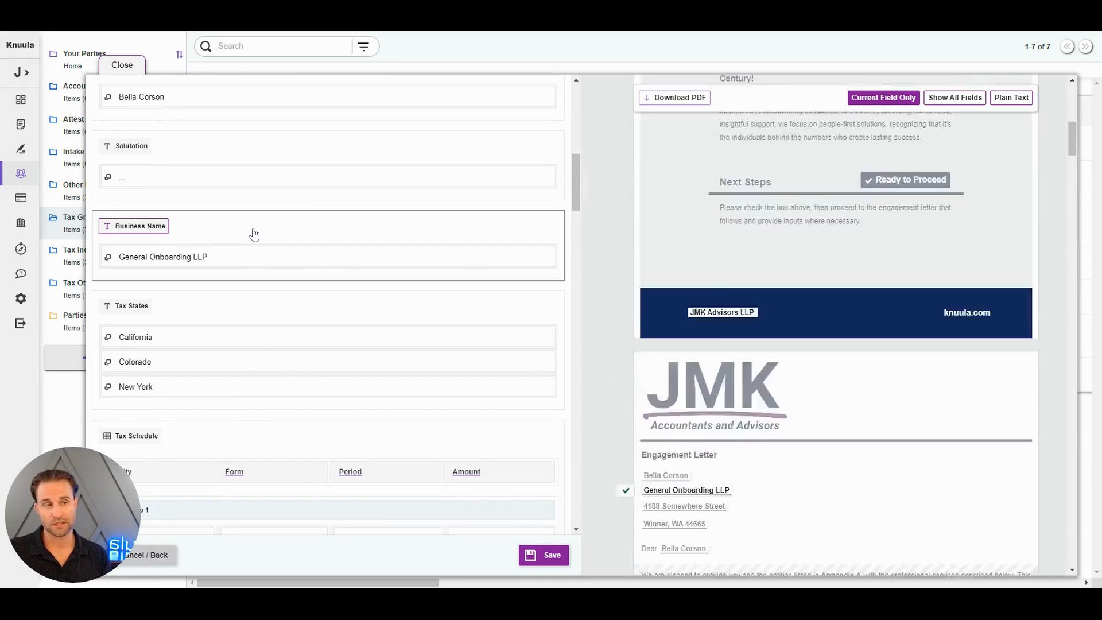
scroll(253, 280, "up", 4)
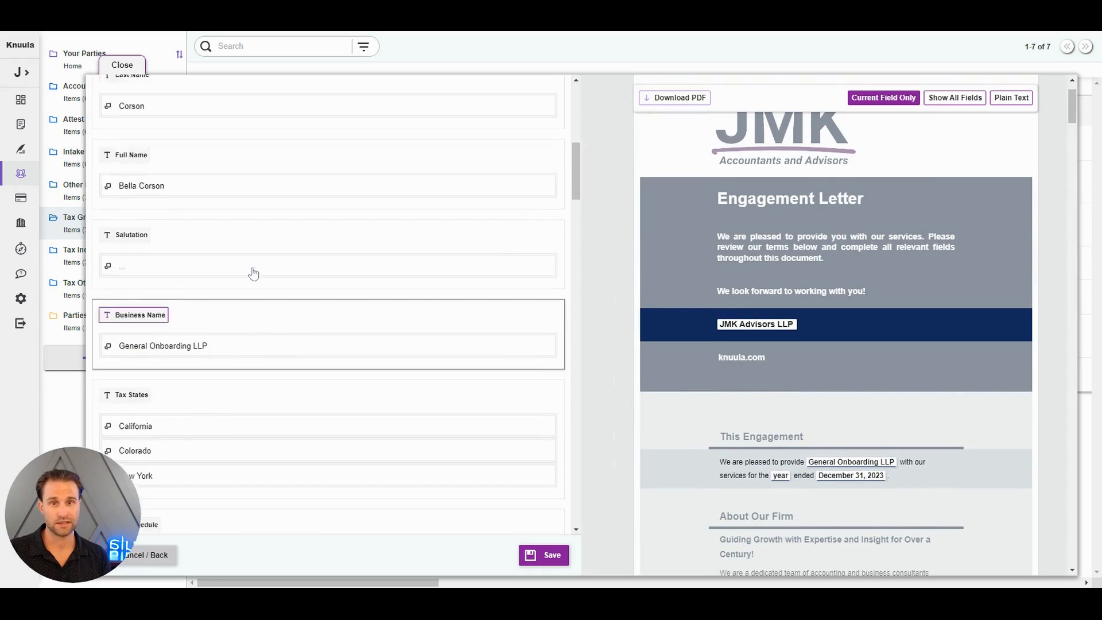
left_click(253, 322)
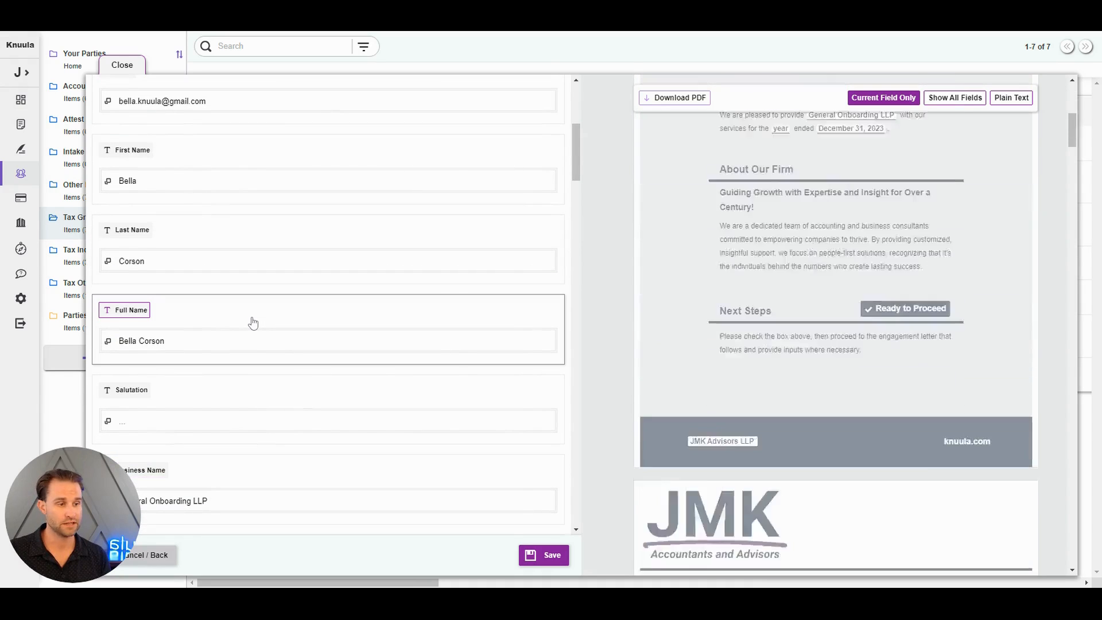
left_click(308, 338)
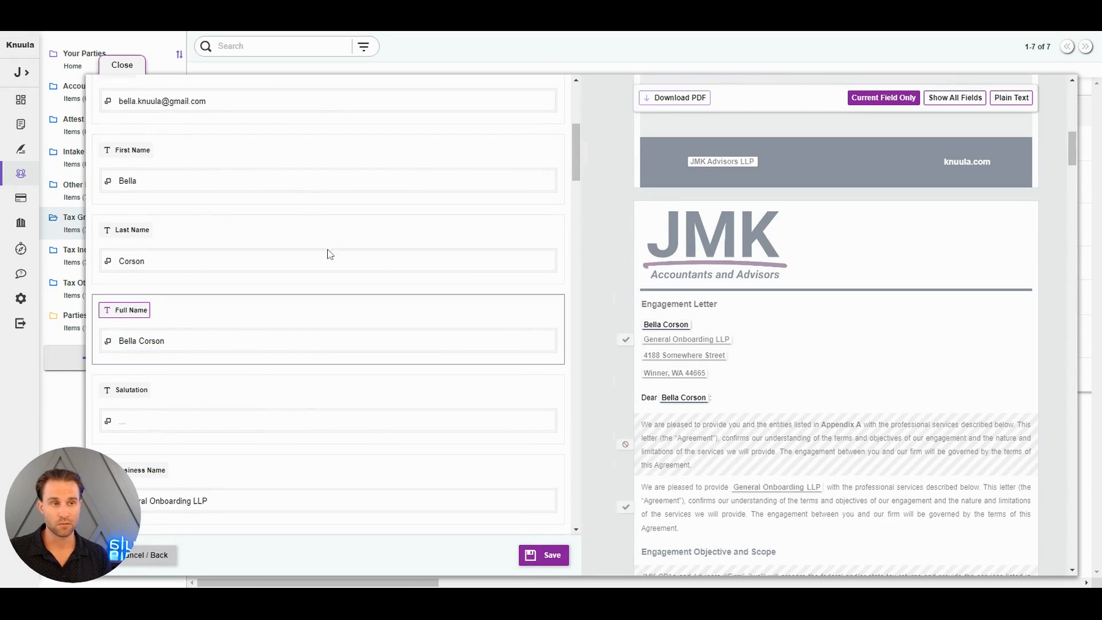
scroll(381, 448, "down", 3)
scroll(385, 430, "down", 1)
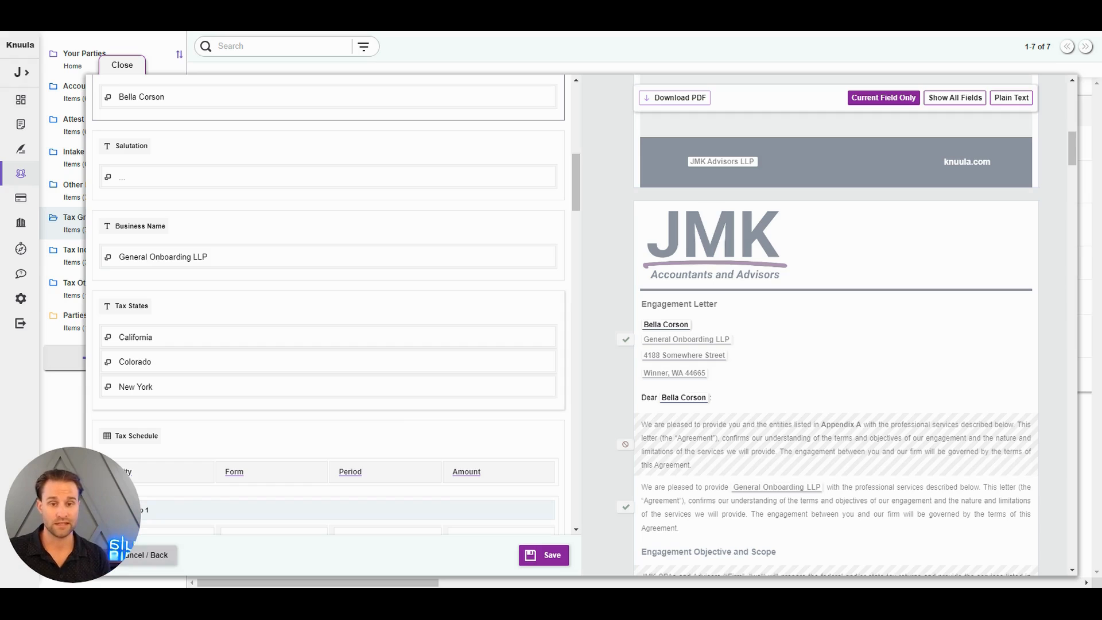
Save the field changes for General Onboarding LLP and show all fields in the letter preview again
left_click(533, 555)
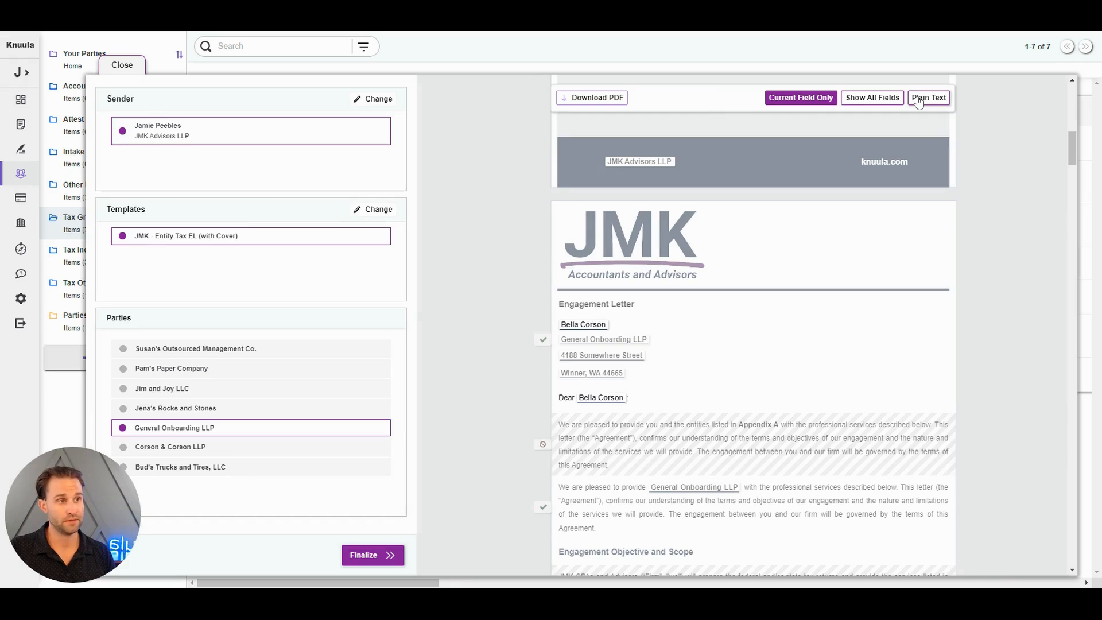
left_click(872, 98)
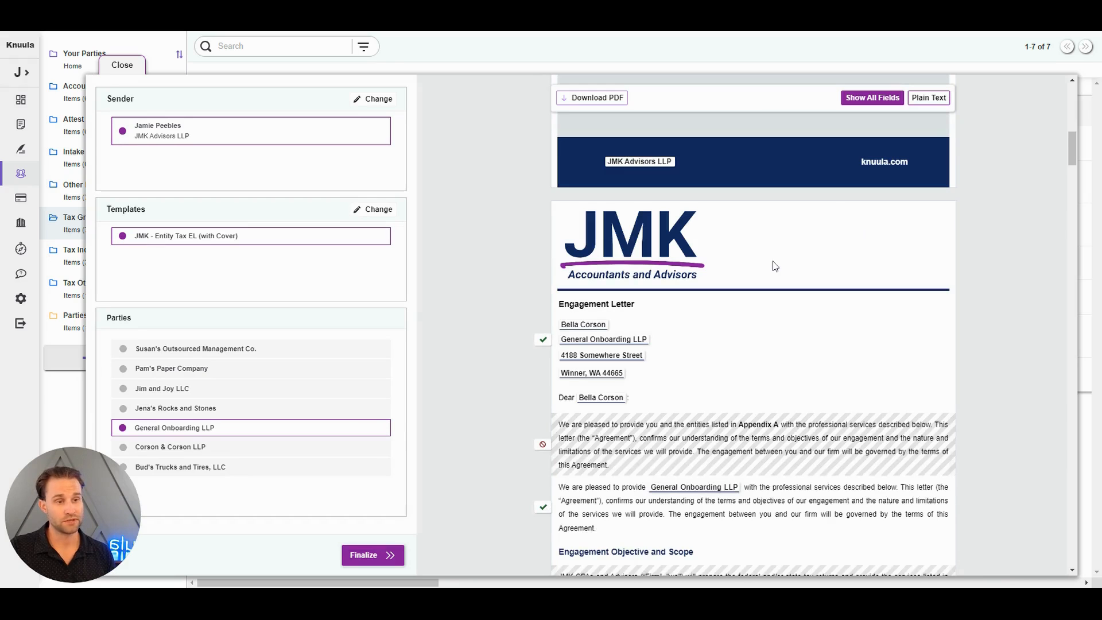
Preview the engagement letter for Pam's Paper Company and review it down to the Client Responsibilities section
left_click(247, 379)
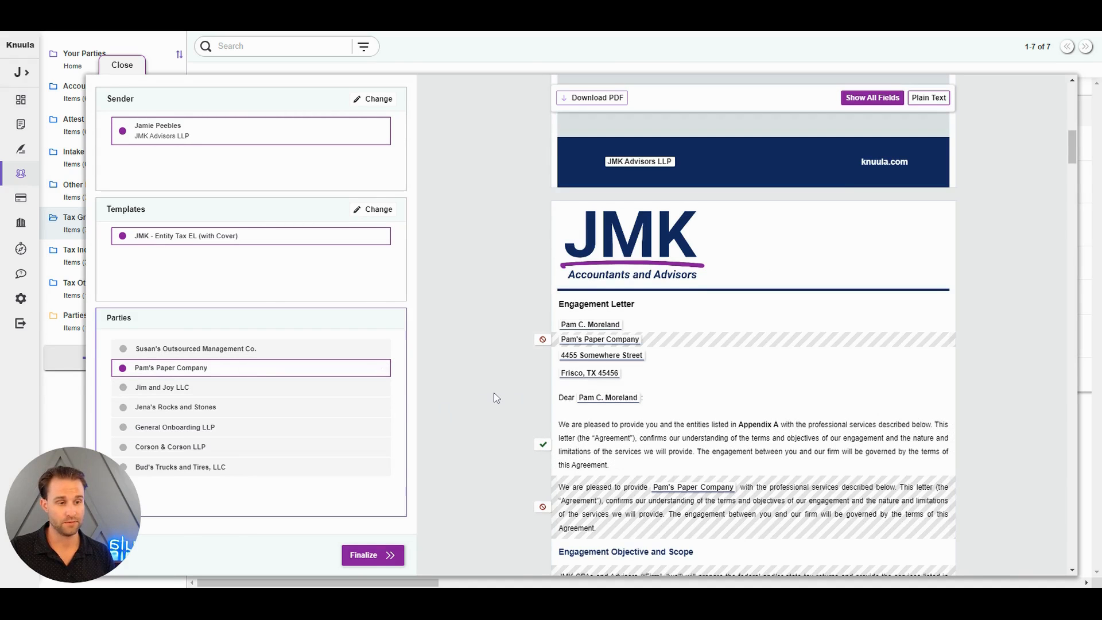
scroll(494, 396, "down", 8)
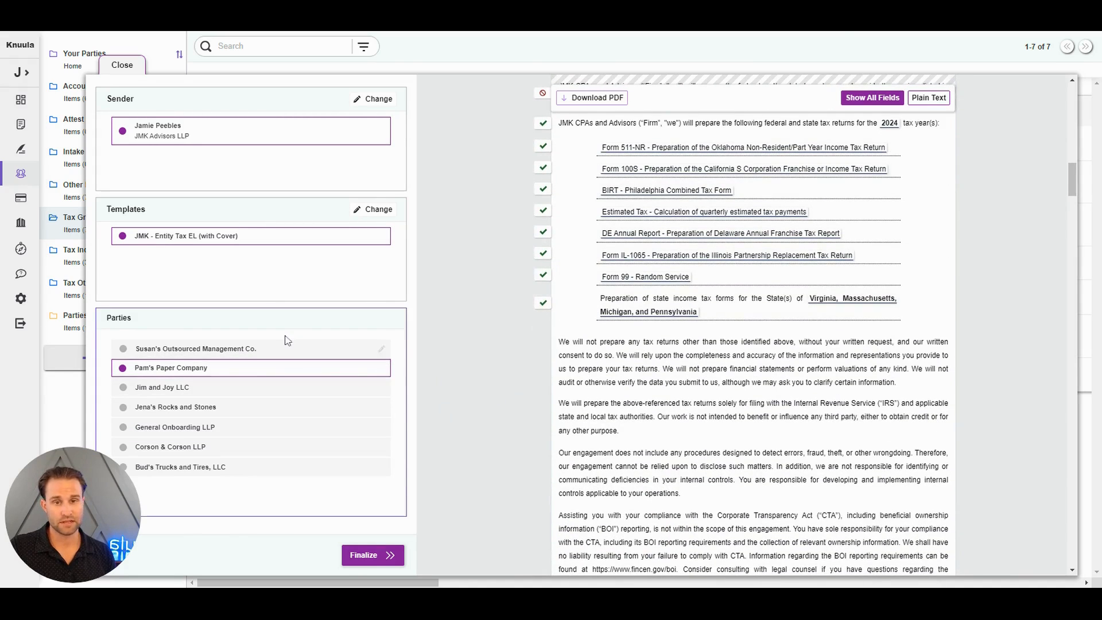
scroll(662, 329, "down", 10)
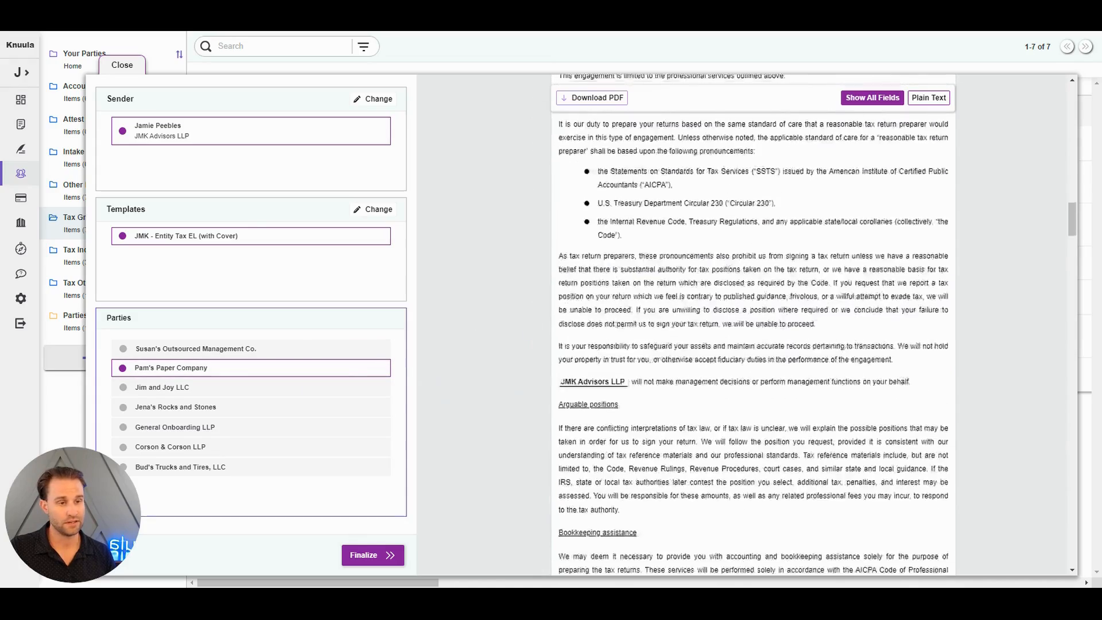
scroll(851, 367, "down", 15)
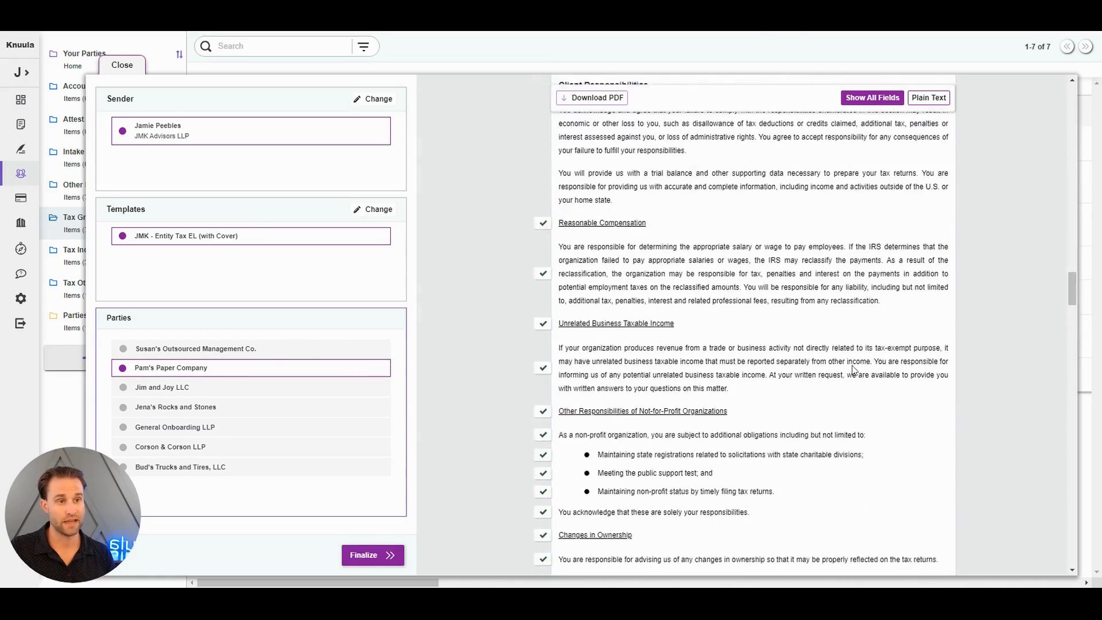
Open the Entity Type(s) field from the Reasonable Compensation subsection's condition and examine the letter sections that depend on it
mouse_move(545, 234)
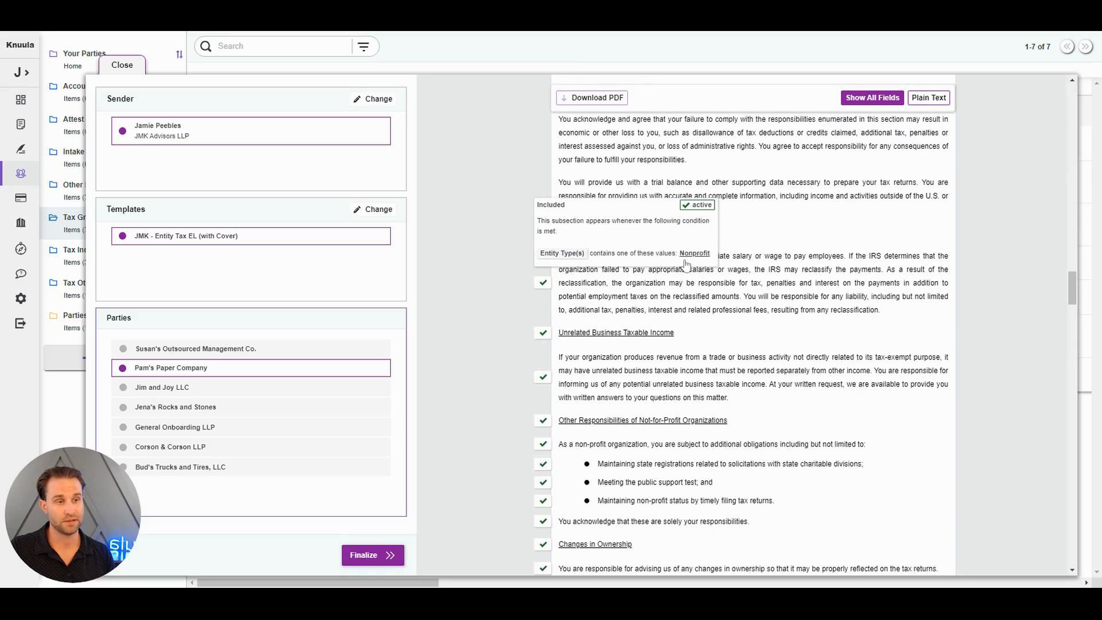
left_click(558, 254)
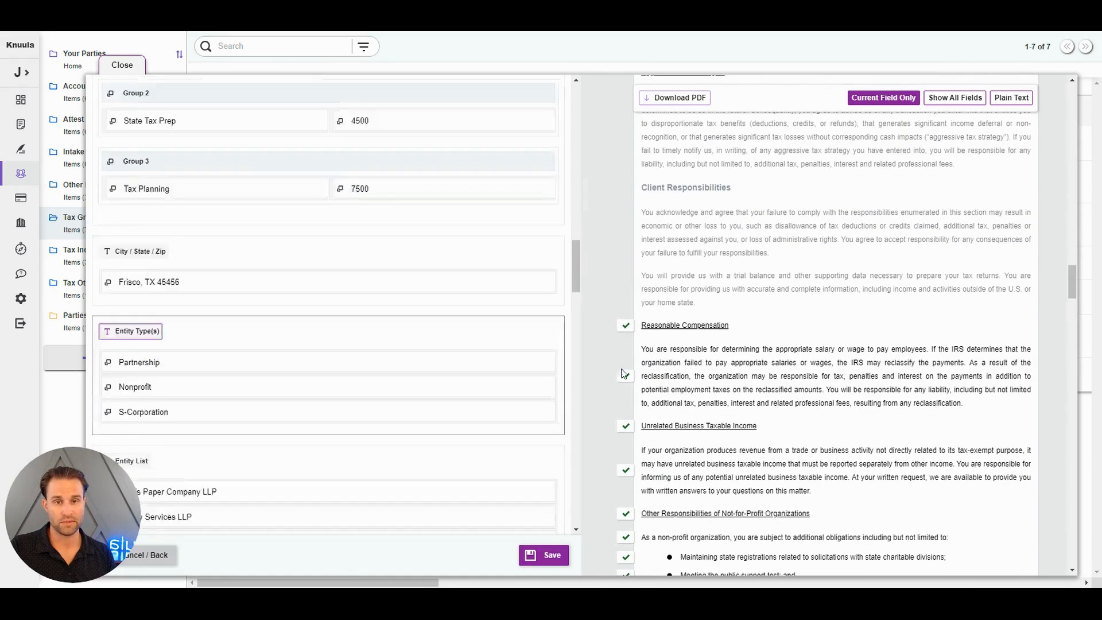
scroll(381, 268, "down", 3)
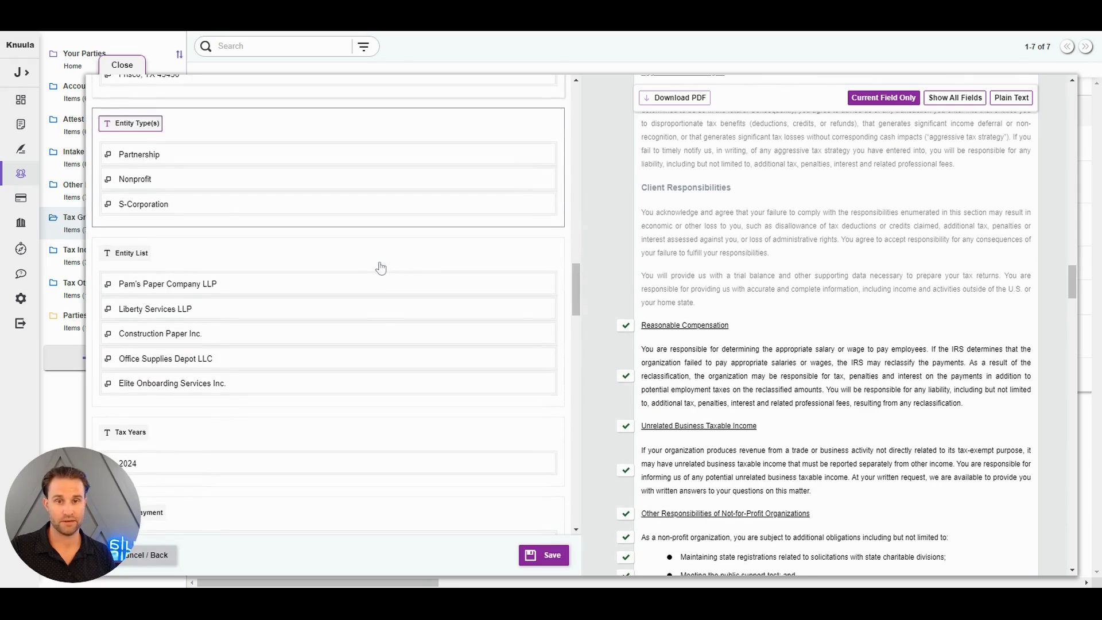
scroll(829, 329, "down", 10)
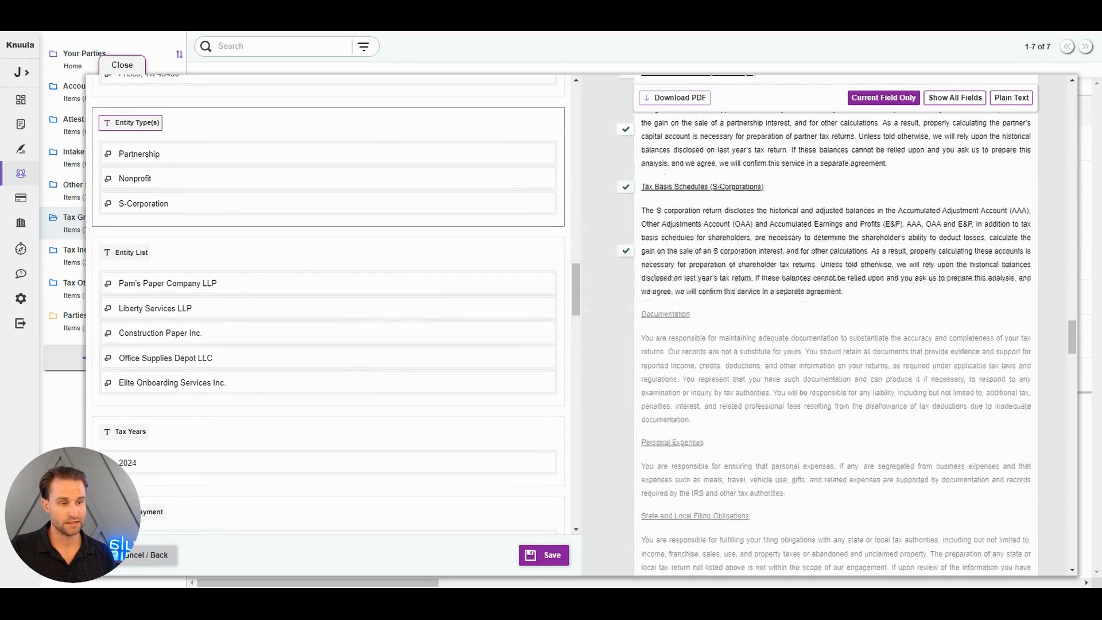
Check the S-Corporations tax basis subsection's condition and delete the S-Corporation value from the Entity Type(s) field
mouse_move(631, 171)
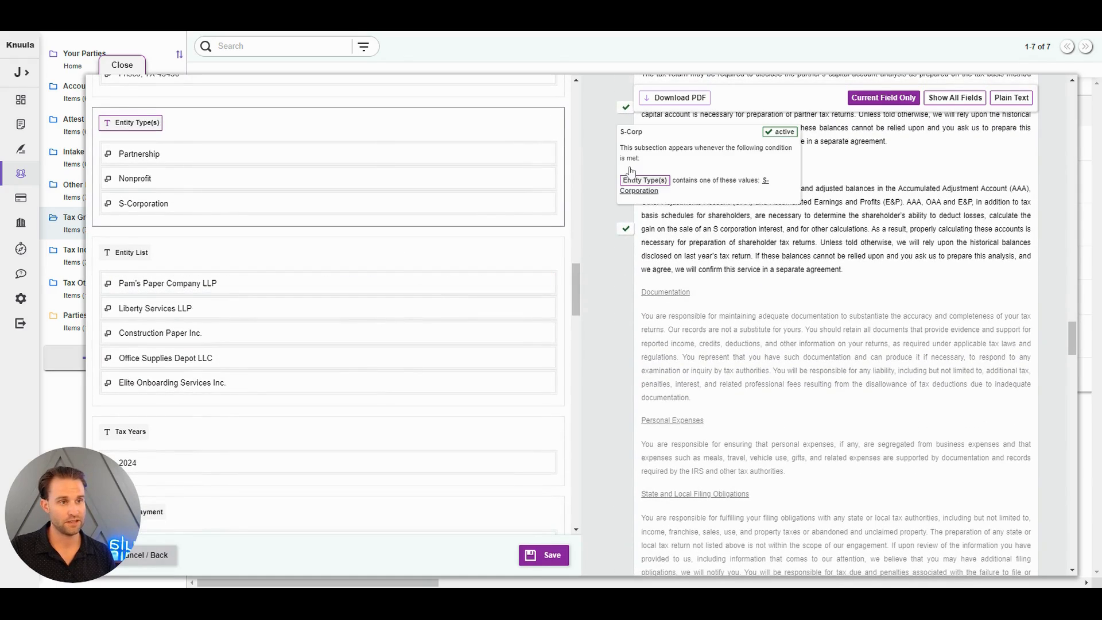
left_click(656, 195)
right_click(109, 203)
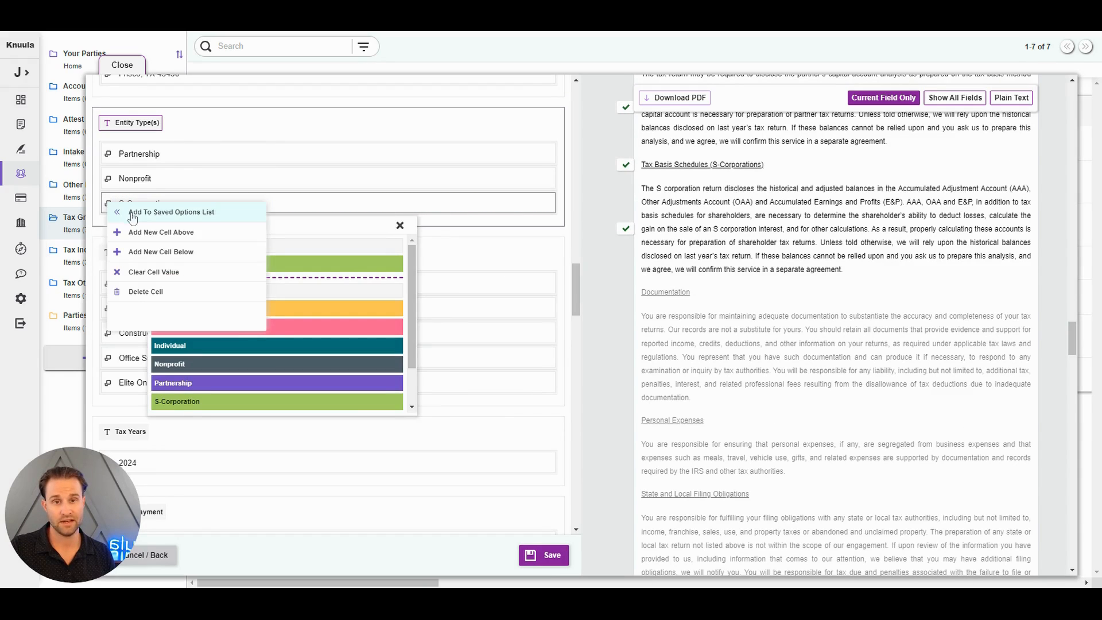
left_click(176, 290)
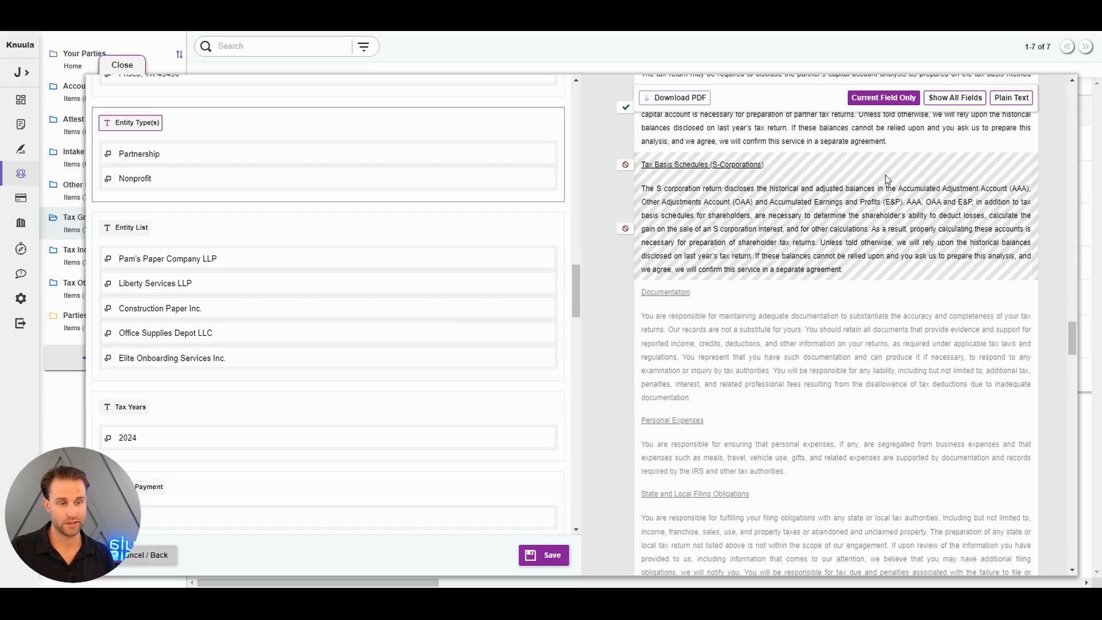
Show all fields in the letter and open the Federal Tax Prep amount of the Itemized Fees field from the Professional Fee section
scroll(885, 181, "up", 6)
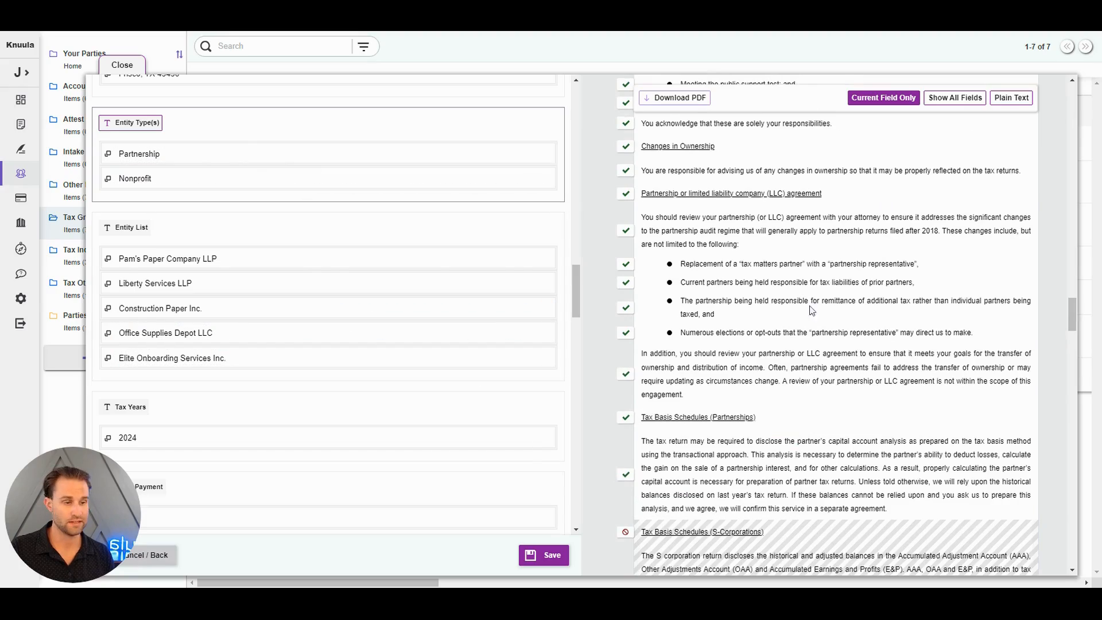
scroll(811, 310, "down", 10)
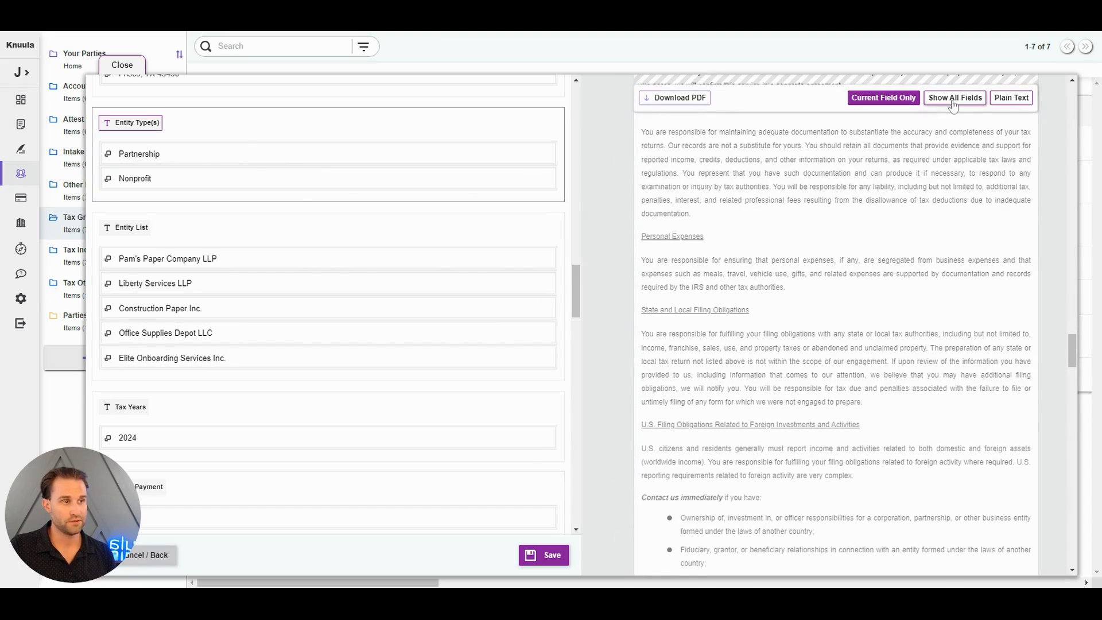
left_click(952, 98)
scroll(955, 189, "down", 10)
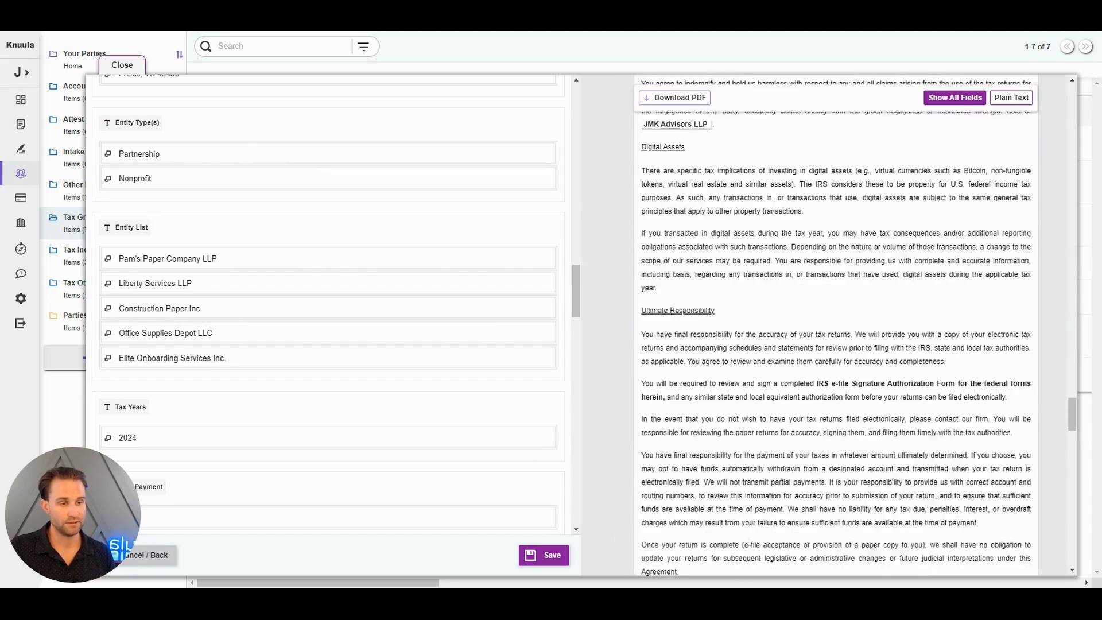
scroll(958, 256, "down", 10)
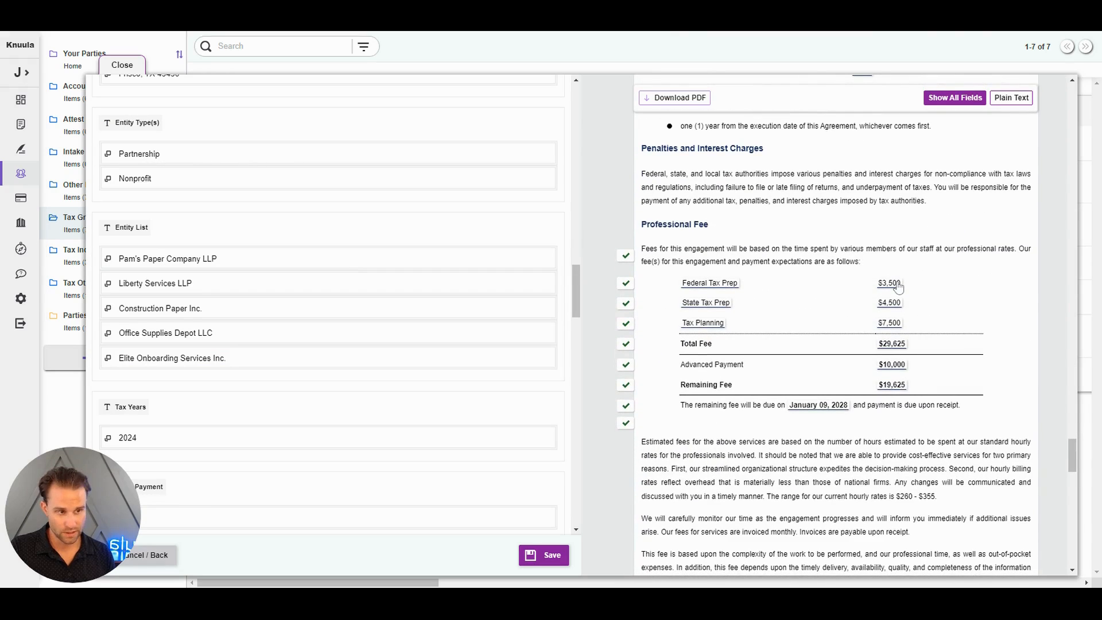
left_click(889, 283)
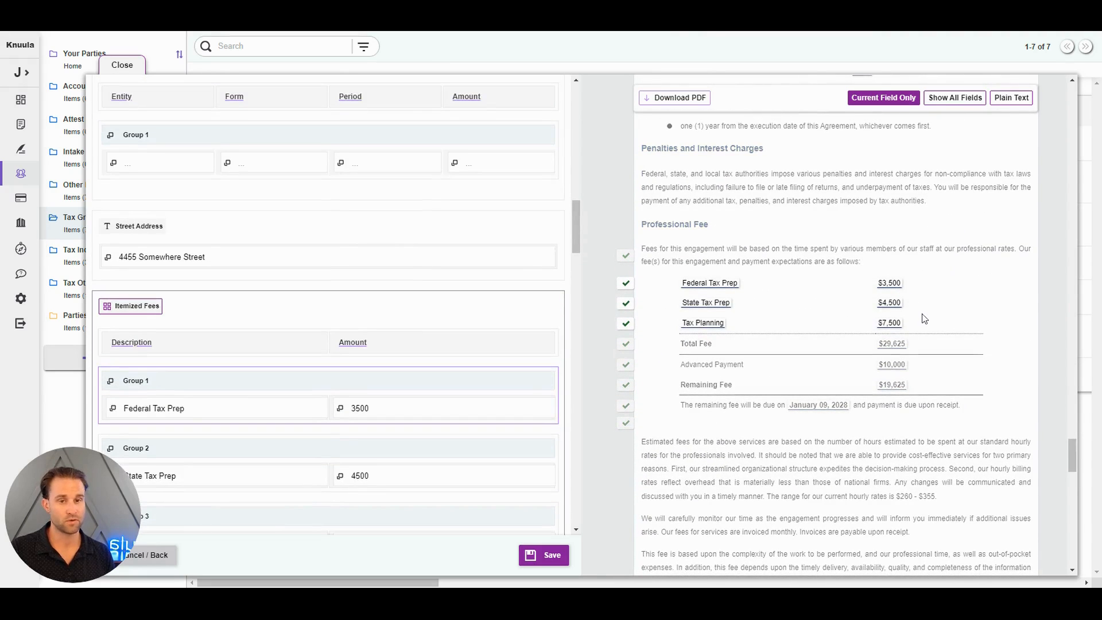
Look over the Itemized Fees groups and set the Initial Payment behind the letter's Advanced Payment amount to 5000
scroll(401, 313, "down", 5)
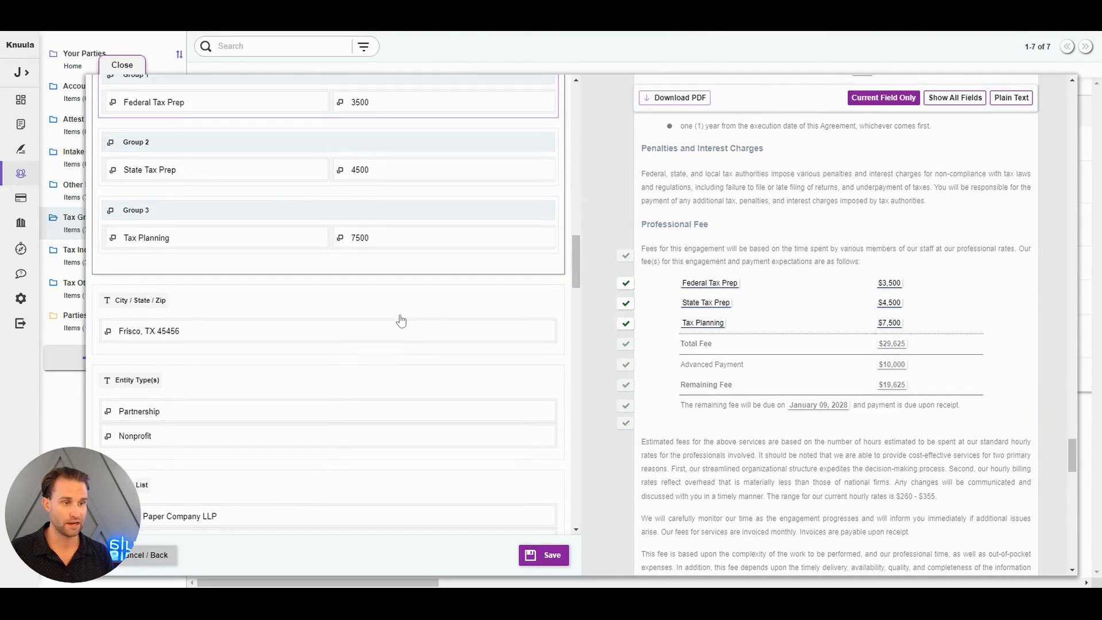
scroll(400, 313, "up", 2)
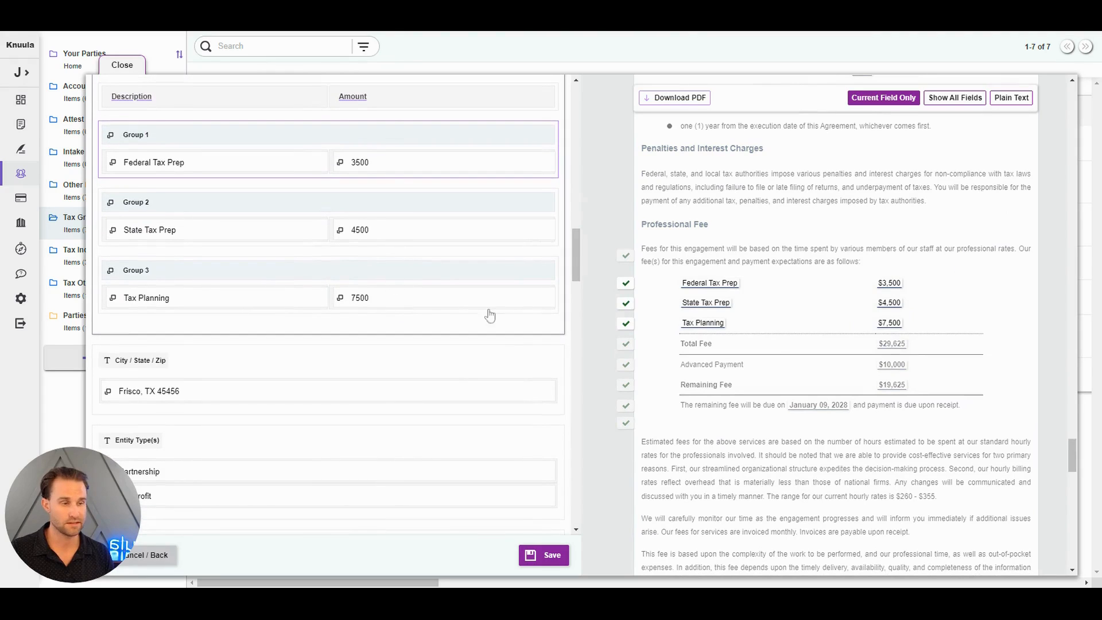
left_click(899, 370)
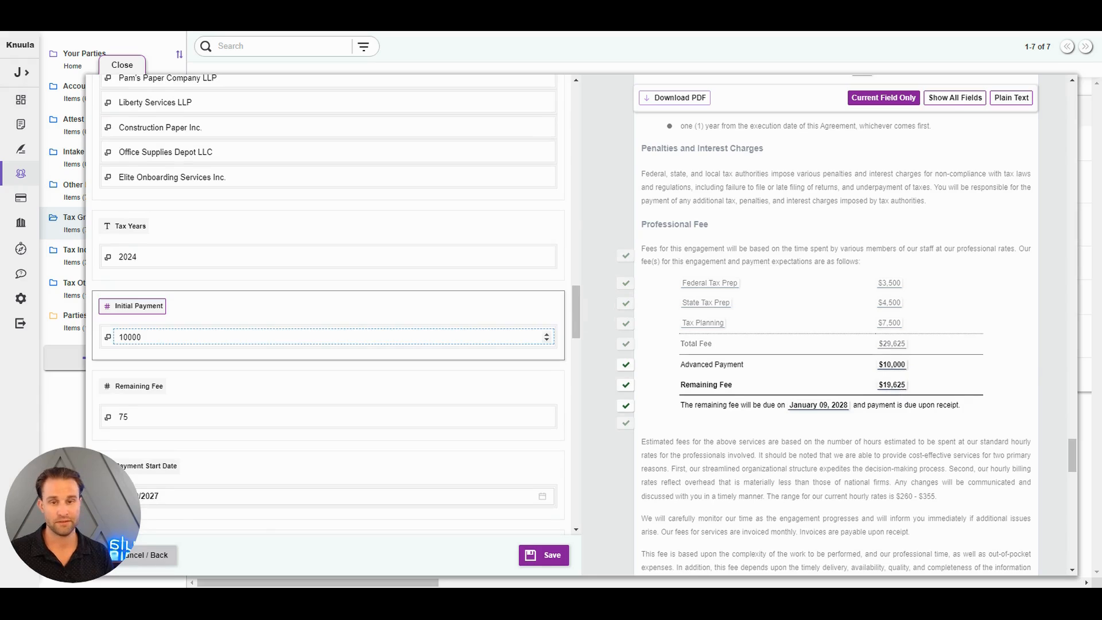
double_click(150, 337)
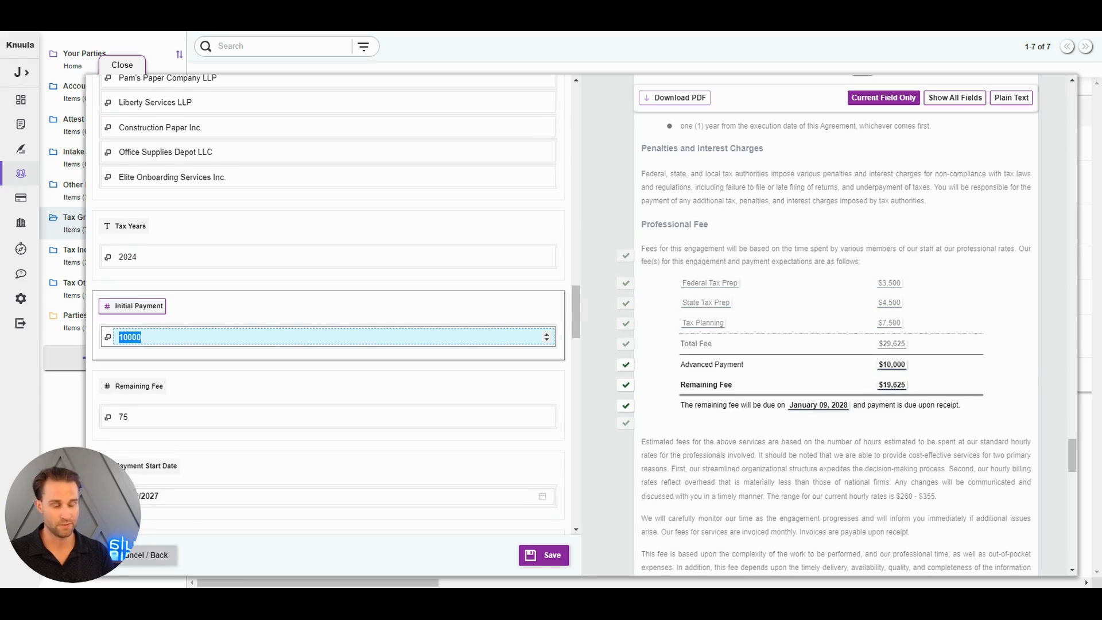
type("5")
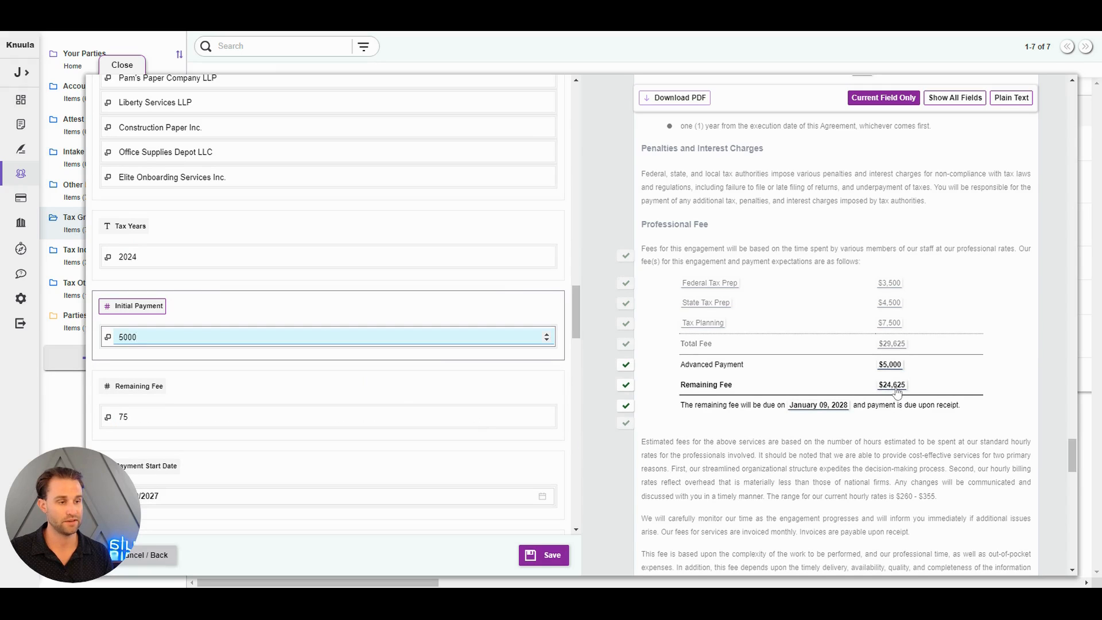
Set the Initial Payment to 7500, check the Remaining Fee field and save the field changes for Pam's Paper Company
left_click(725, 367)
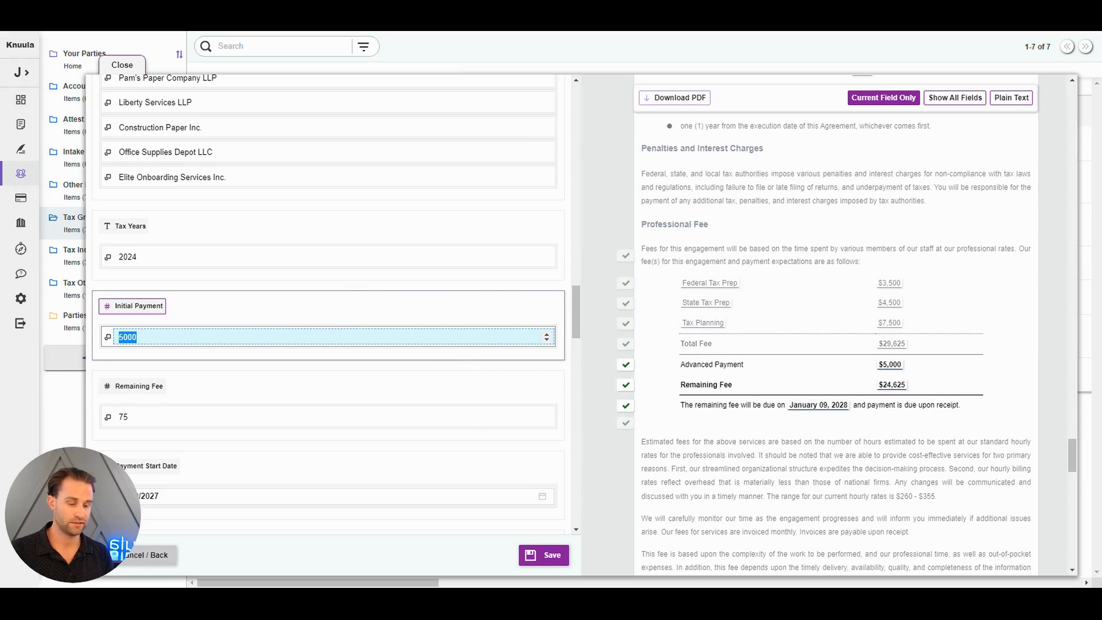
type("75")
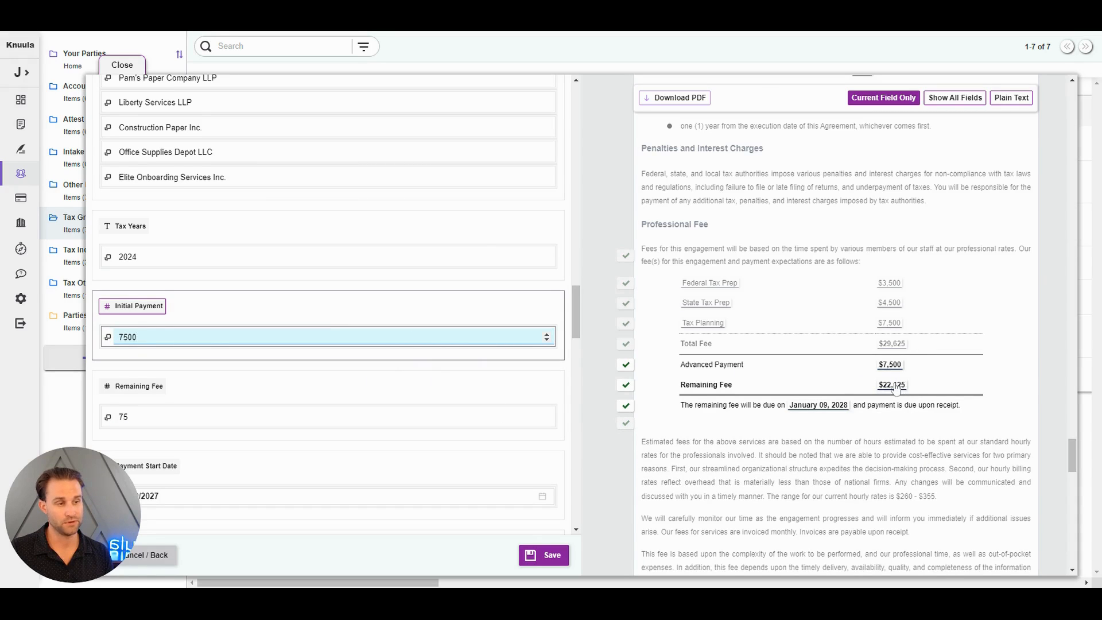
left_click(310, 396)
scroll(806, 411, "down", 1)
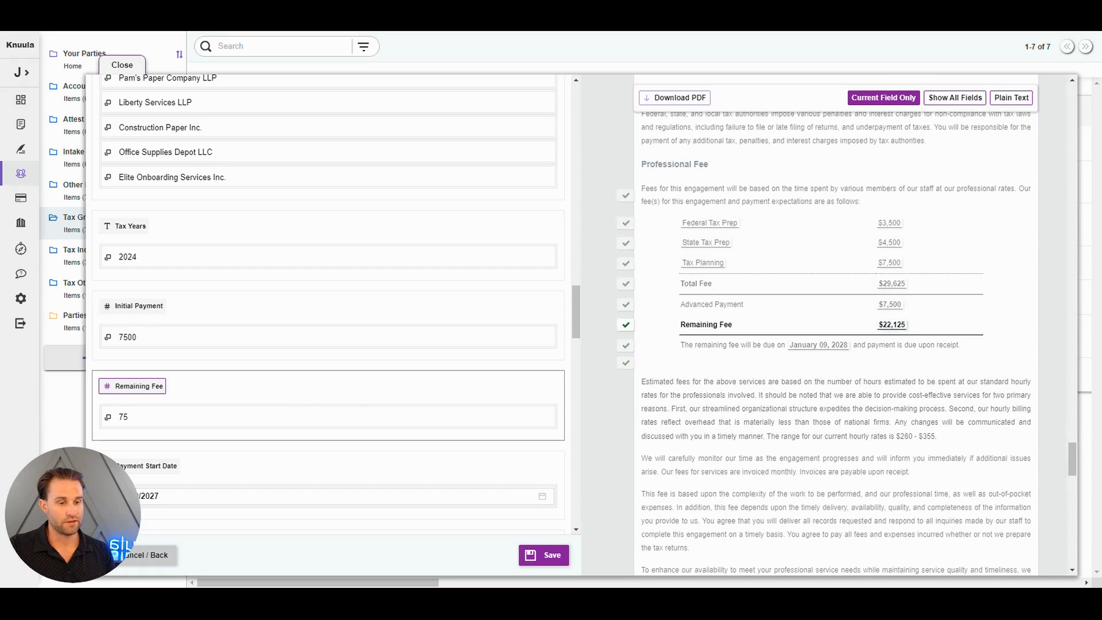
left_click(548, 556)
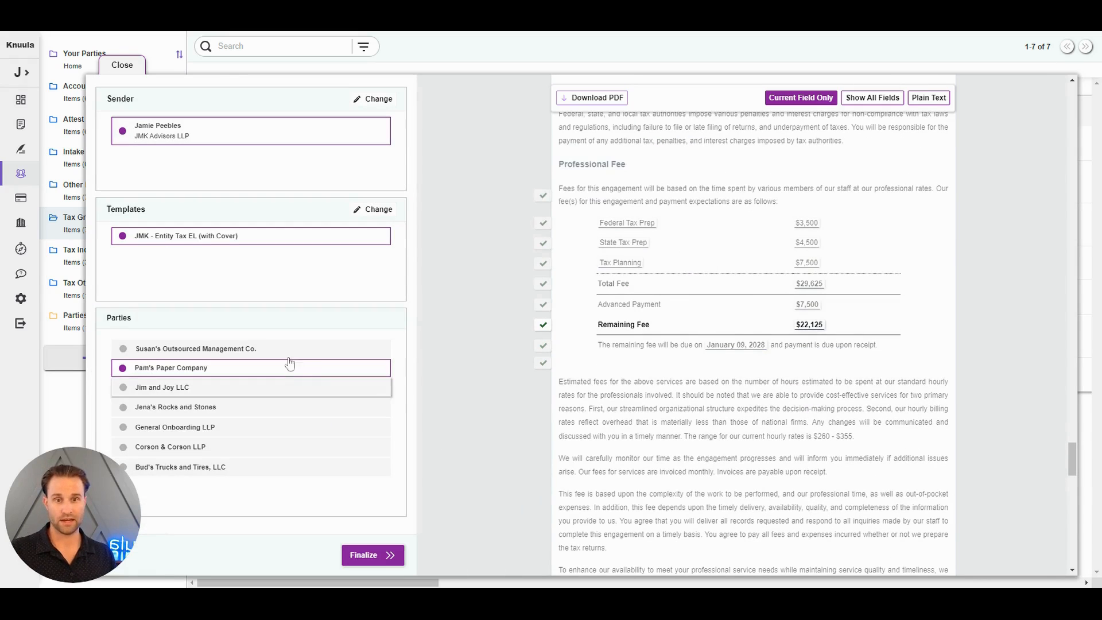
Preview the letter for Susan's Outsourced Management Co. and review Appendix A - Your Entities as plain text and with all fields shown
left_click(285, 354)
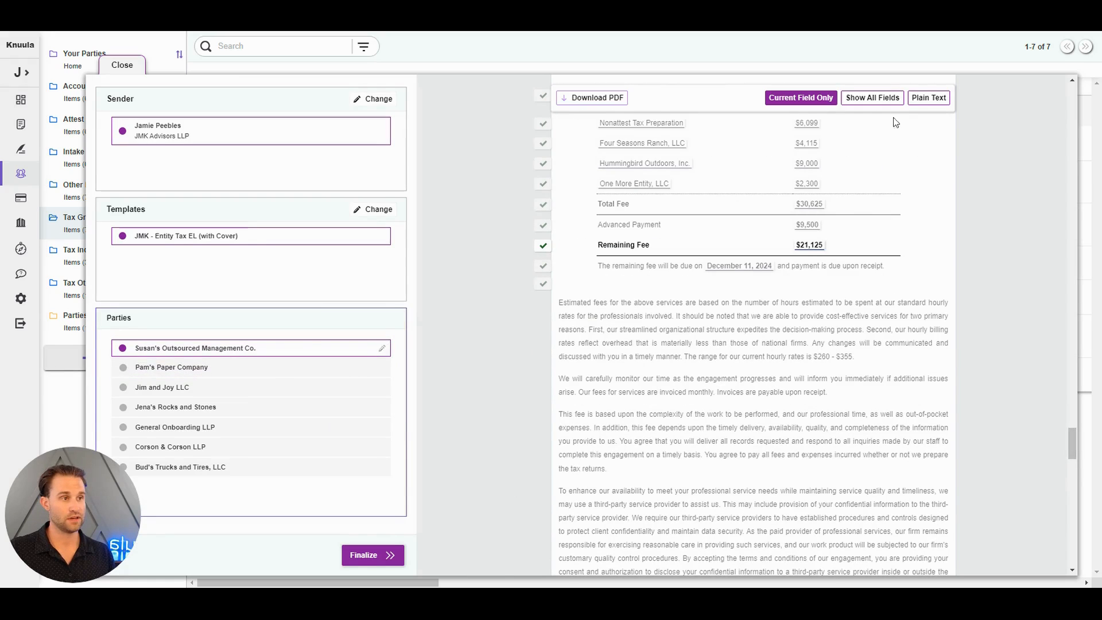
scroll(1017, 390, "down", 15)
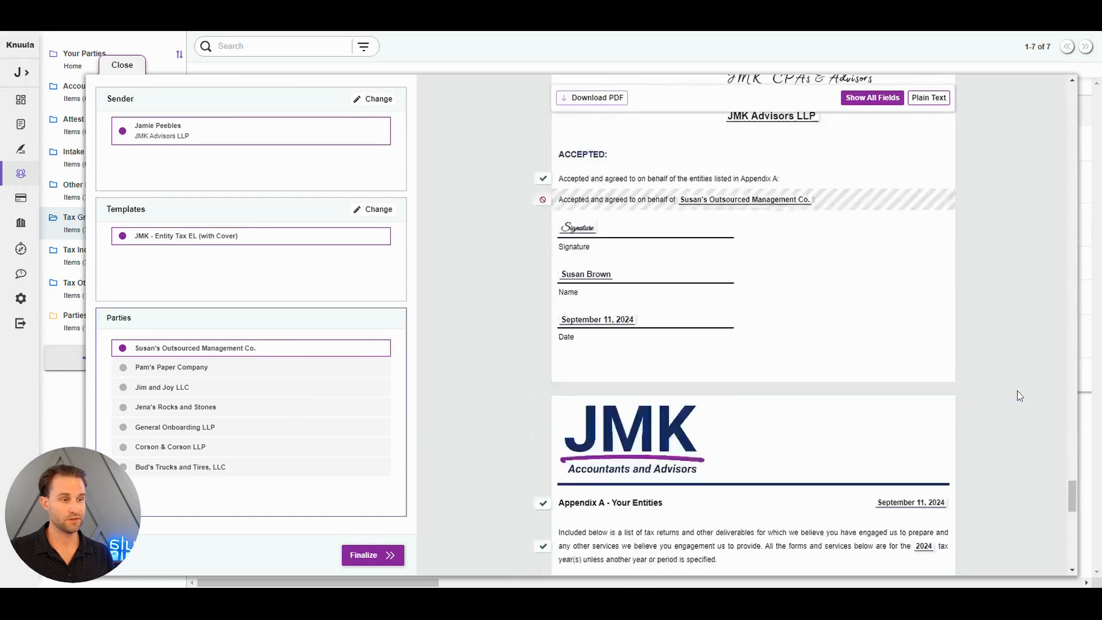
scroll(1017, 390, "down", 7)
left_click(928, 97)
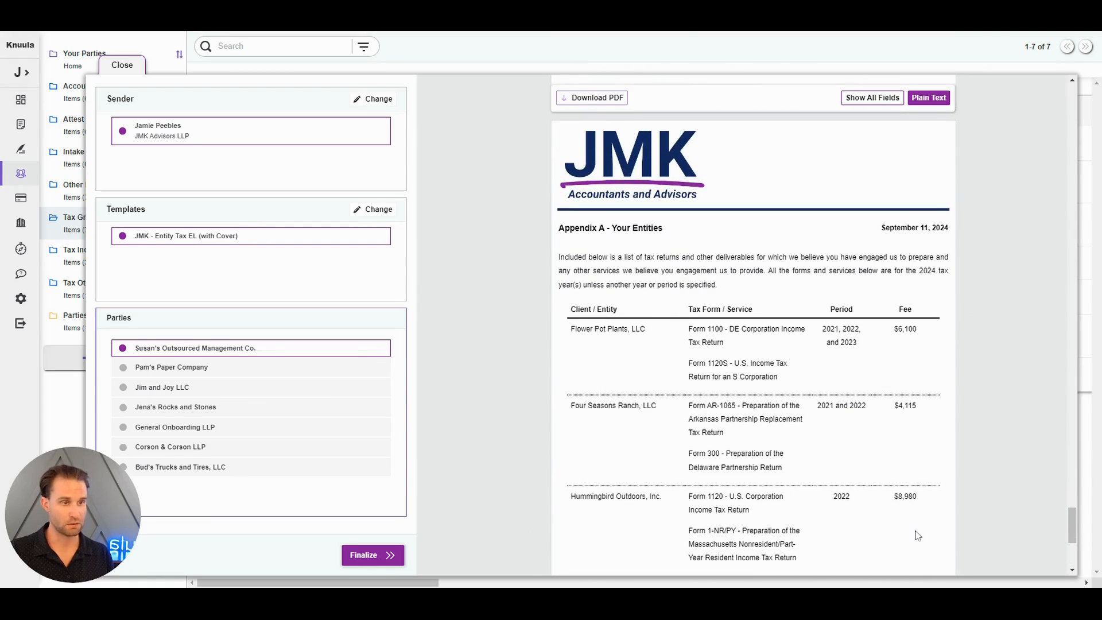
left_click(880, 99)
scroll(858, 318, "down", 10)
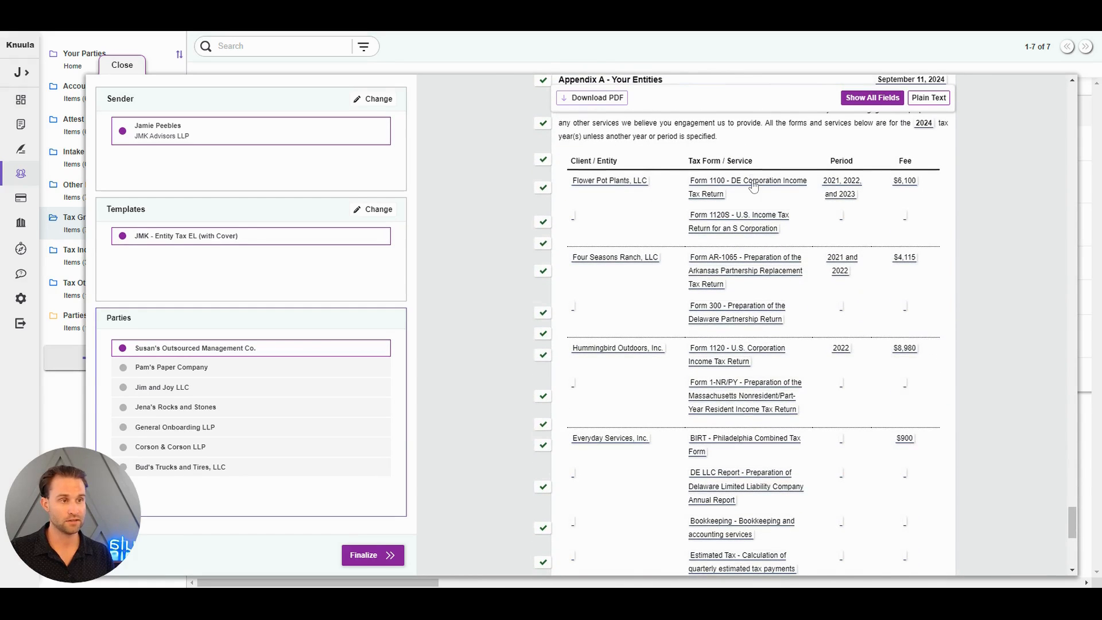
Open the Tax Schedule field from Appendix A, examine the saved options for Group 1's Entity and Form, and leave without saving
left_click(753, 182)
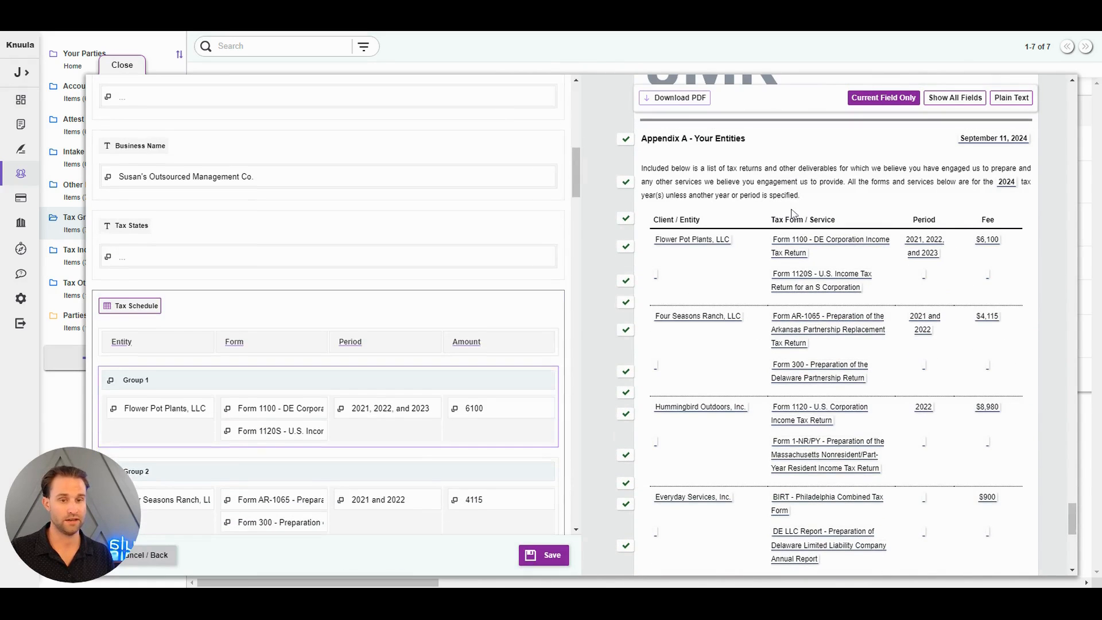
scroll(421, 341, "down", 3)
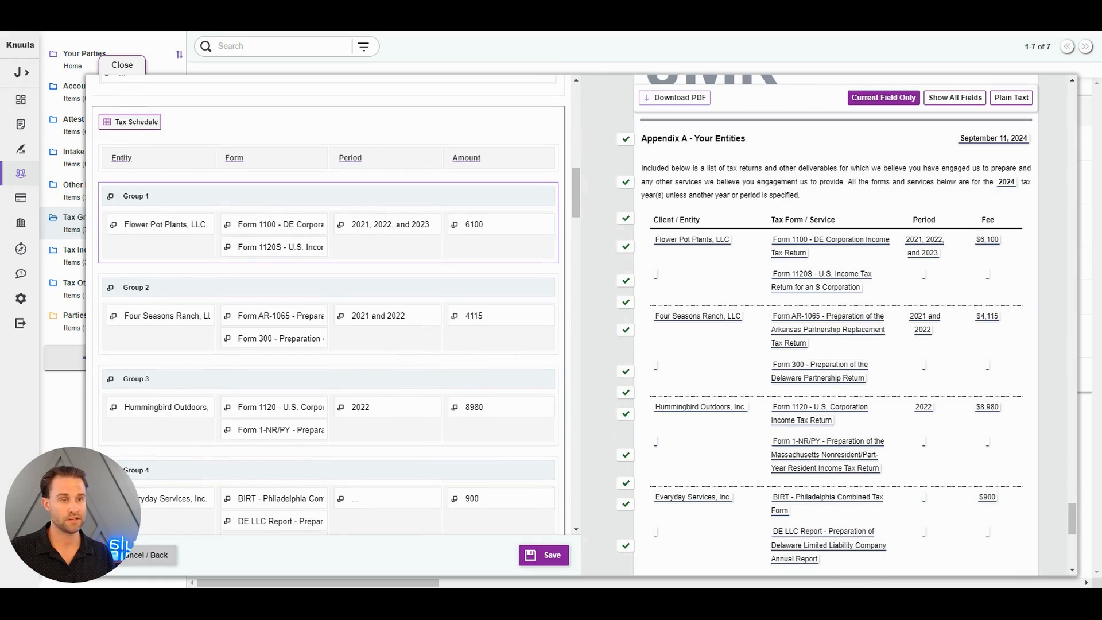
left_click(164, 224)
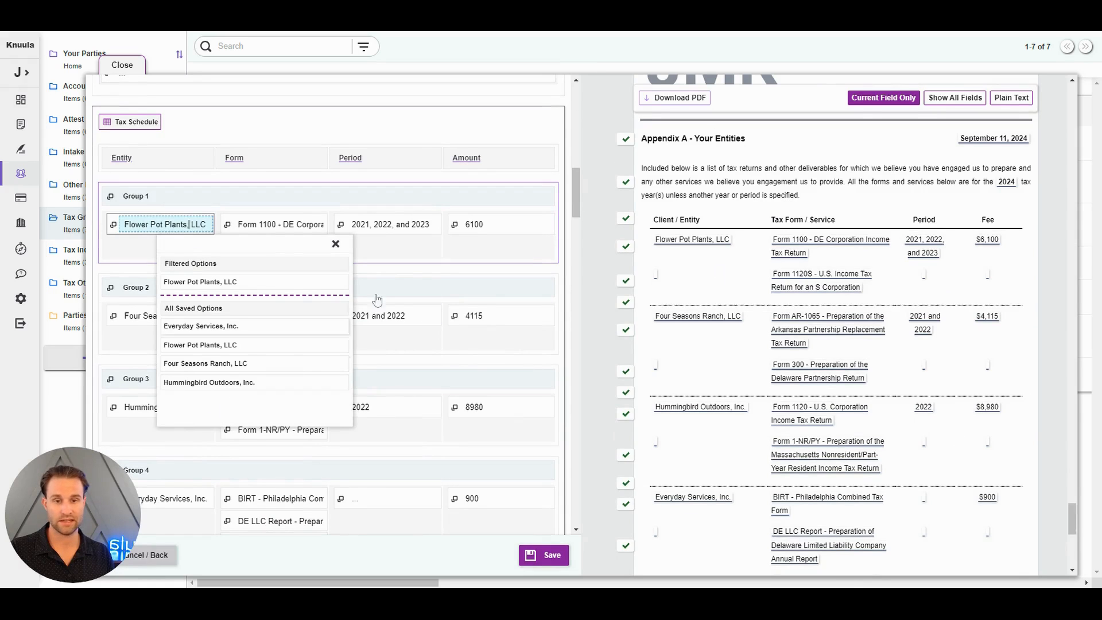
left_click(310, 225)
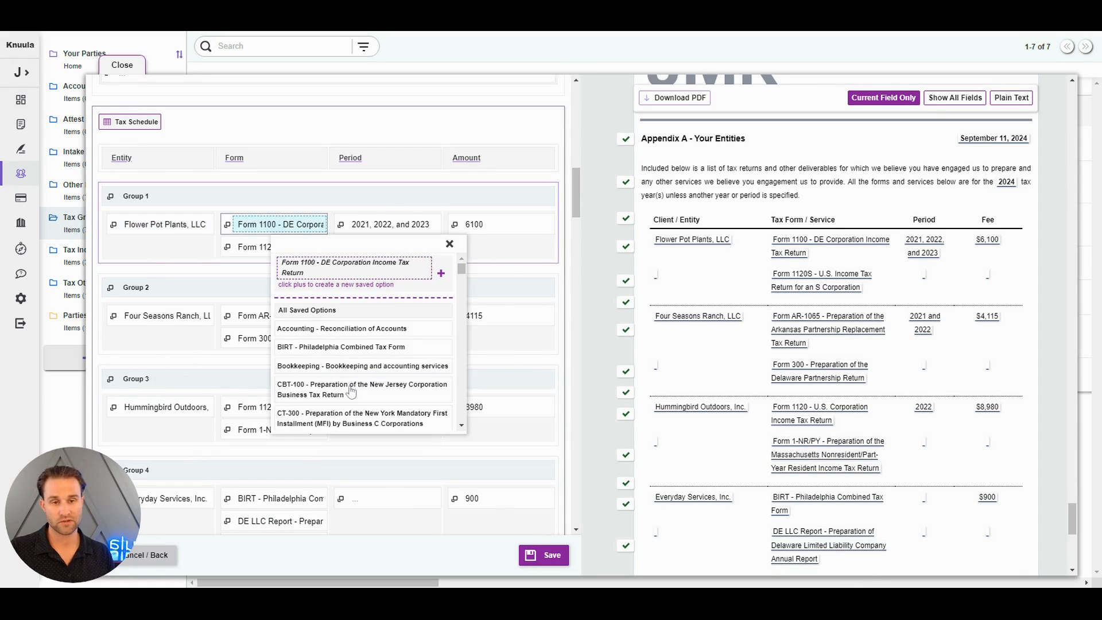
scroll(360, 395, "down", 5)
scroll(360, 405, "up", 3)
scroll(360, 403, "up", 3)
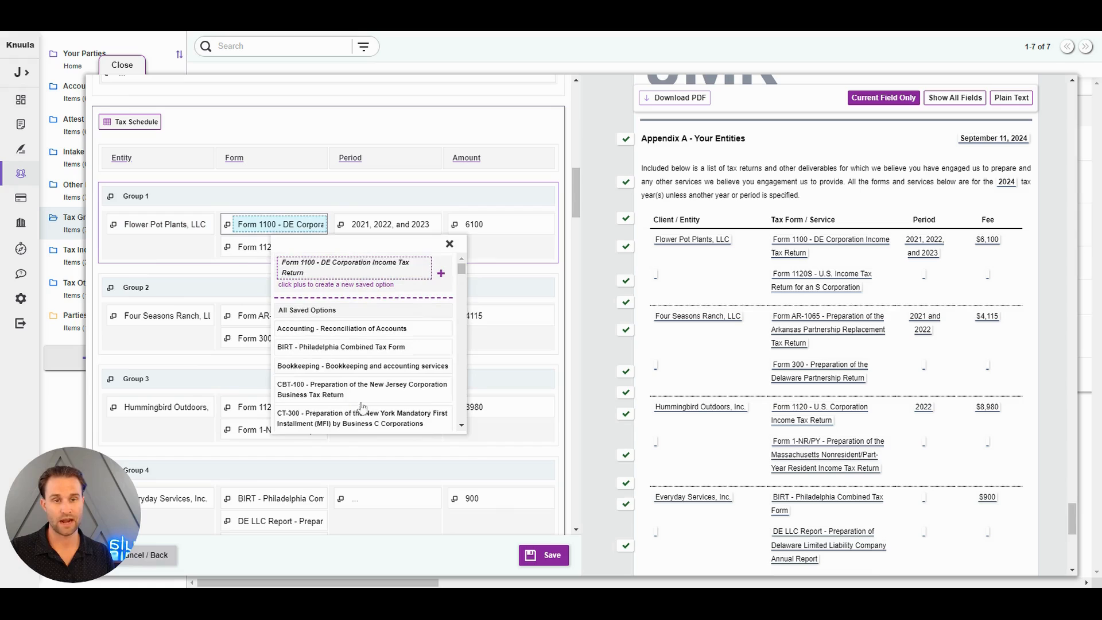
left_click(153, 256)
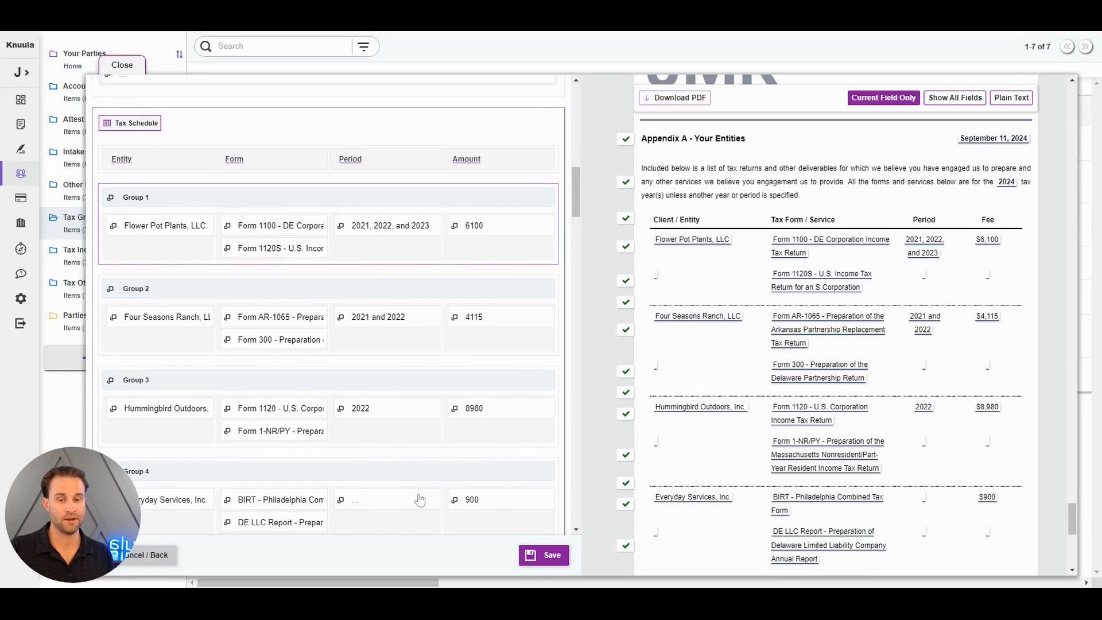
left_click(171, 554)
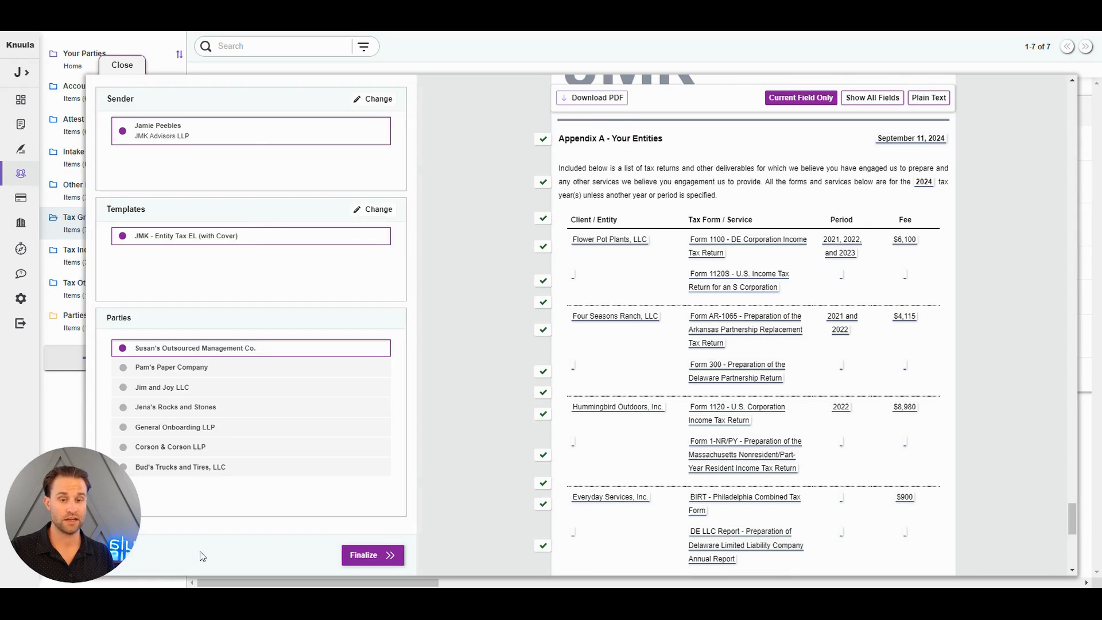
Finalize the engagement letters, create the contracts for all seven parties and open the contracts page
left_click(362, 556)
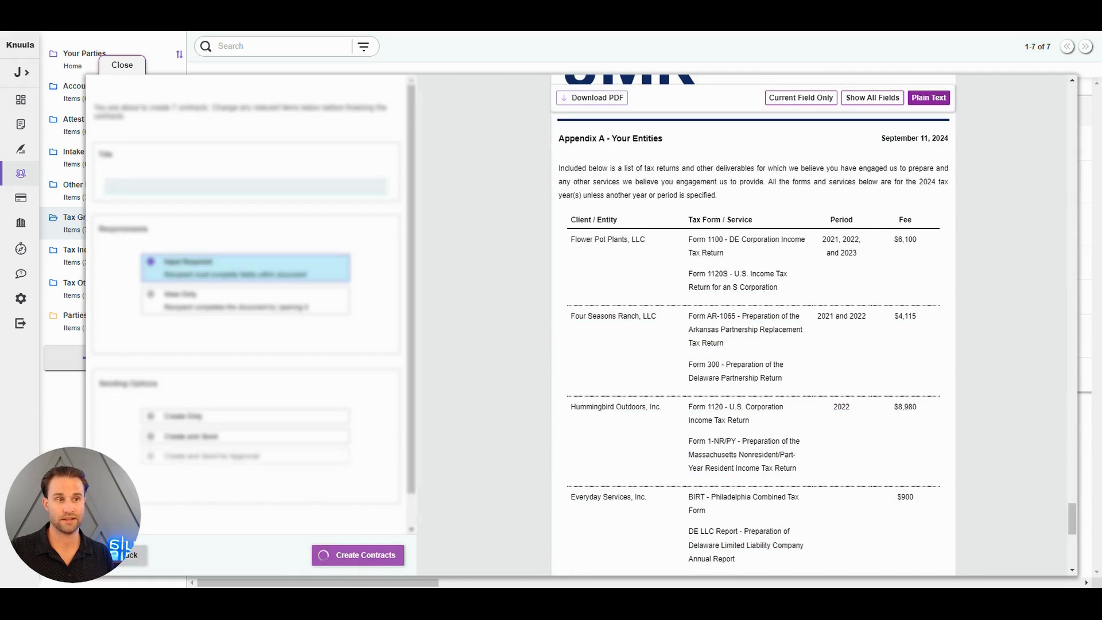
left_click(362, 554)
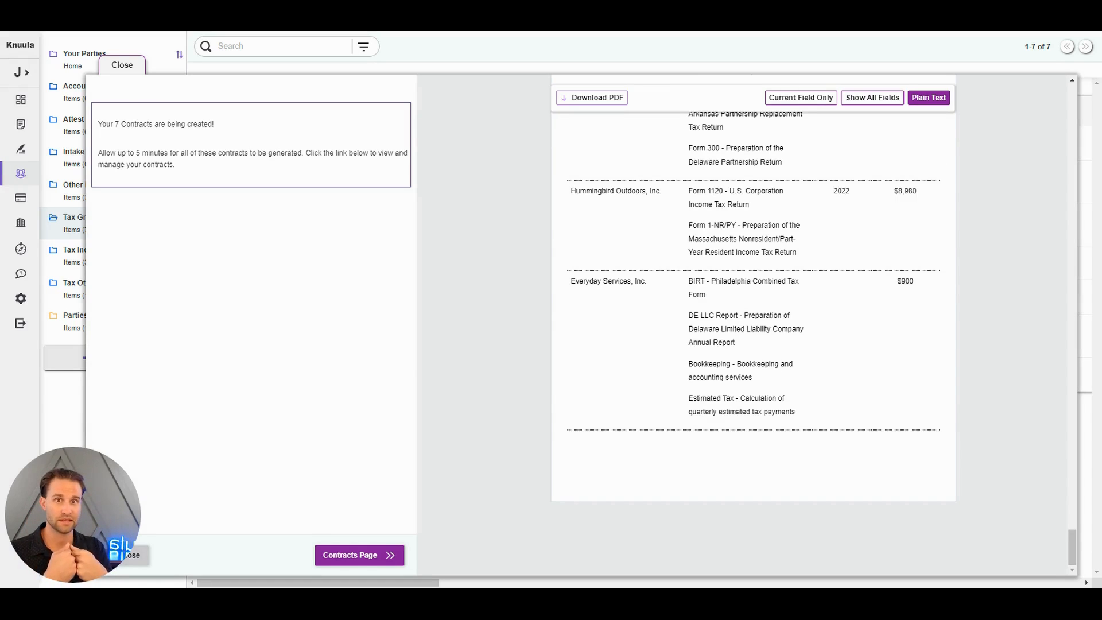
left_click(352, 558)
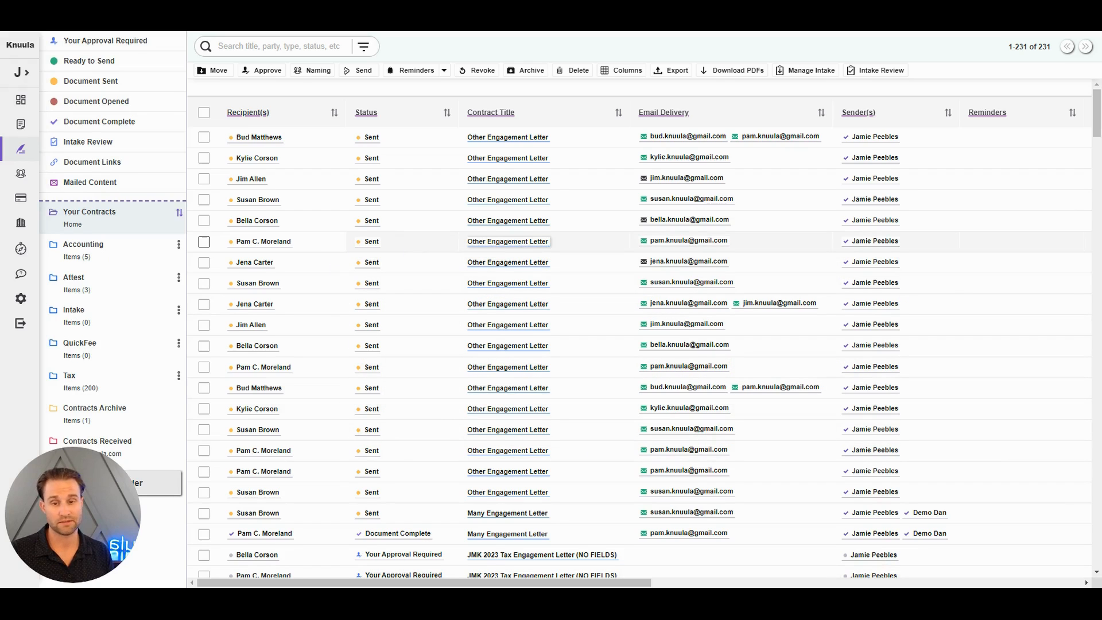
Open the sent Other Engagement Letter for Pam's Paper Company and review its cover, scope, fee and signature sections
right_click(520, 246)
left_click(597, 261)
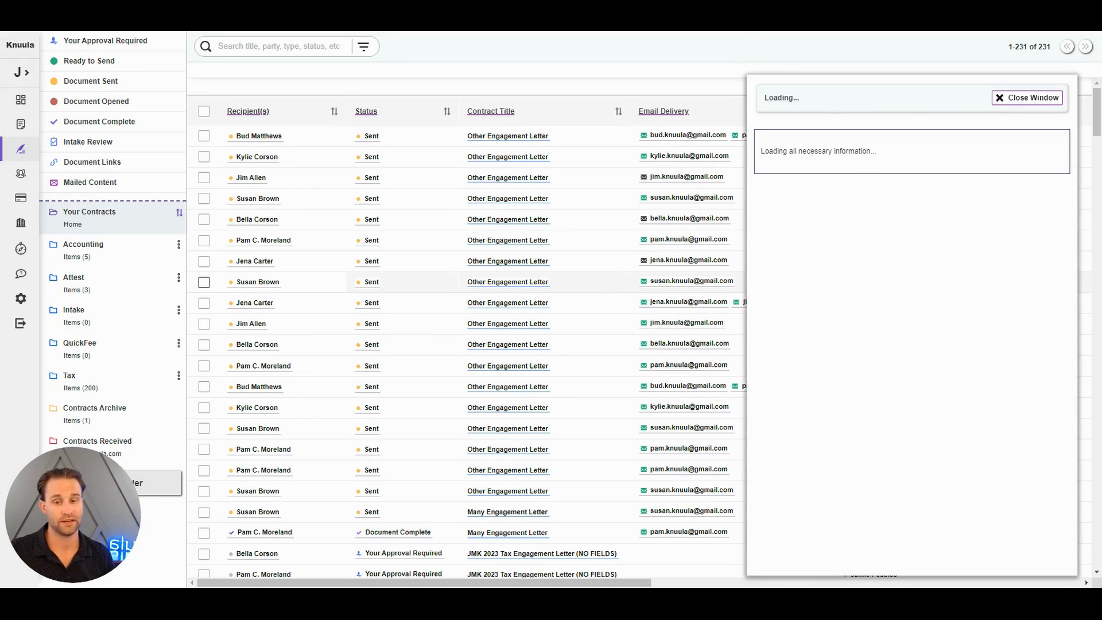
scroll(855, 273, "down", 5)
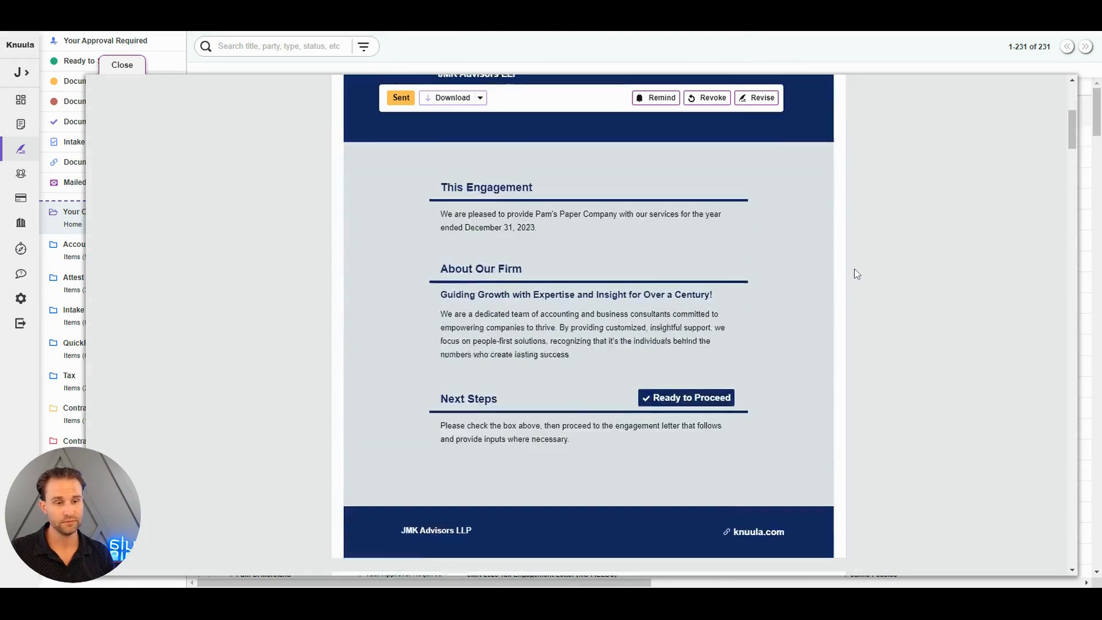
scroll(857, 274, "down", 15)
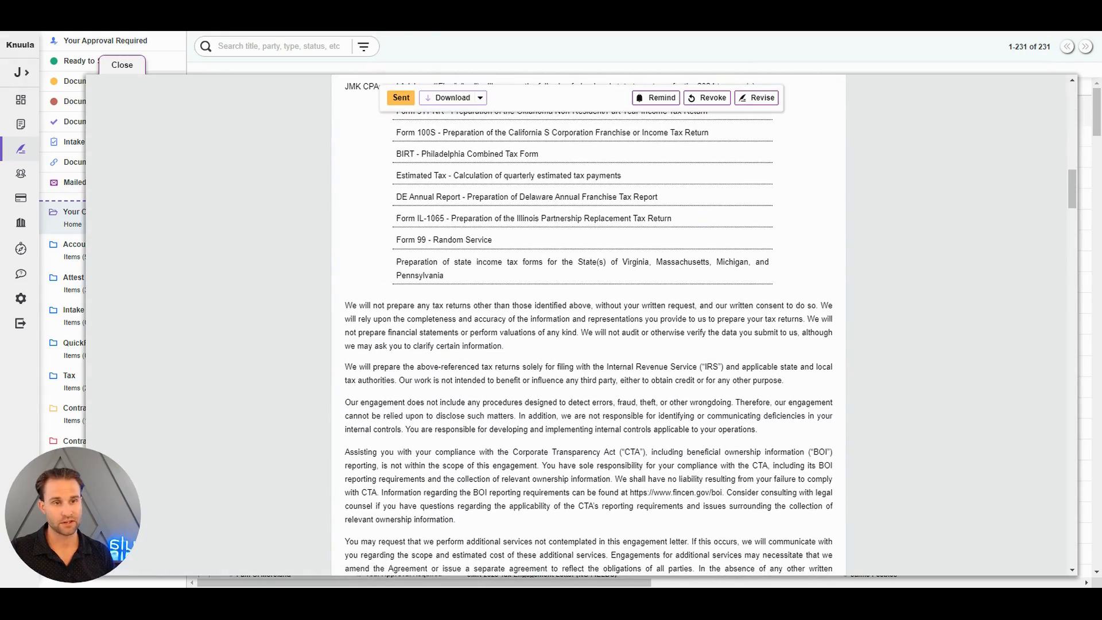
left_click_drag(1070, 196, 1070, 553)
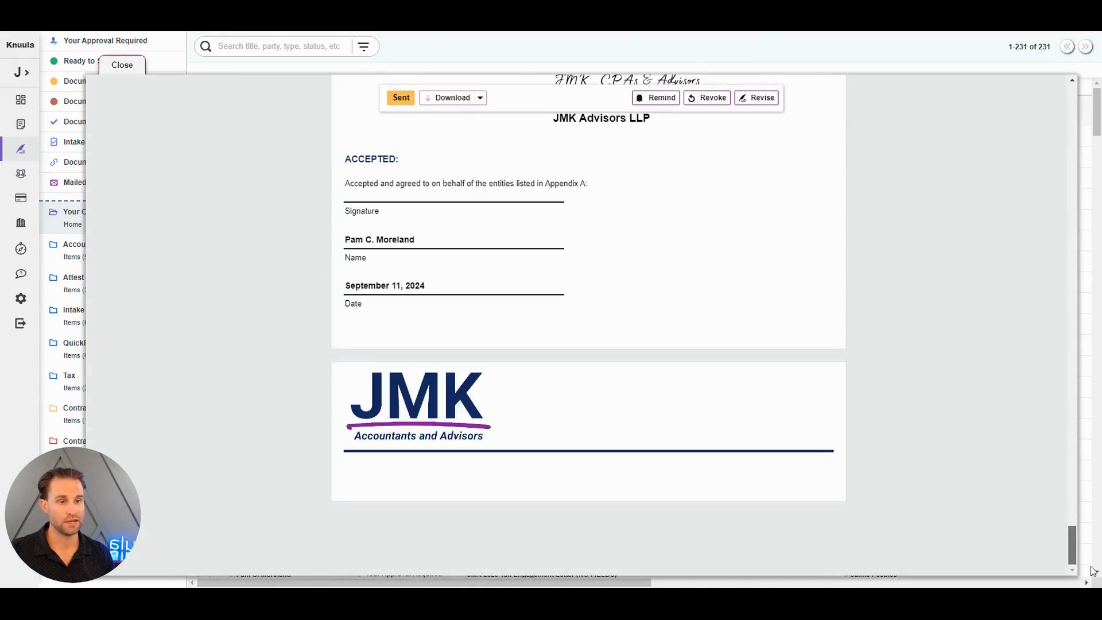
scroll(955, 394, "up", 4)
scroll(956, 393, "up", 10)
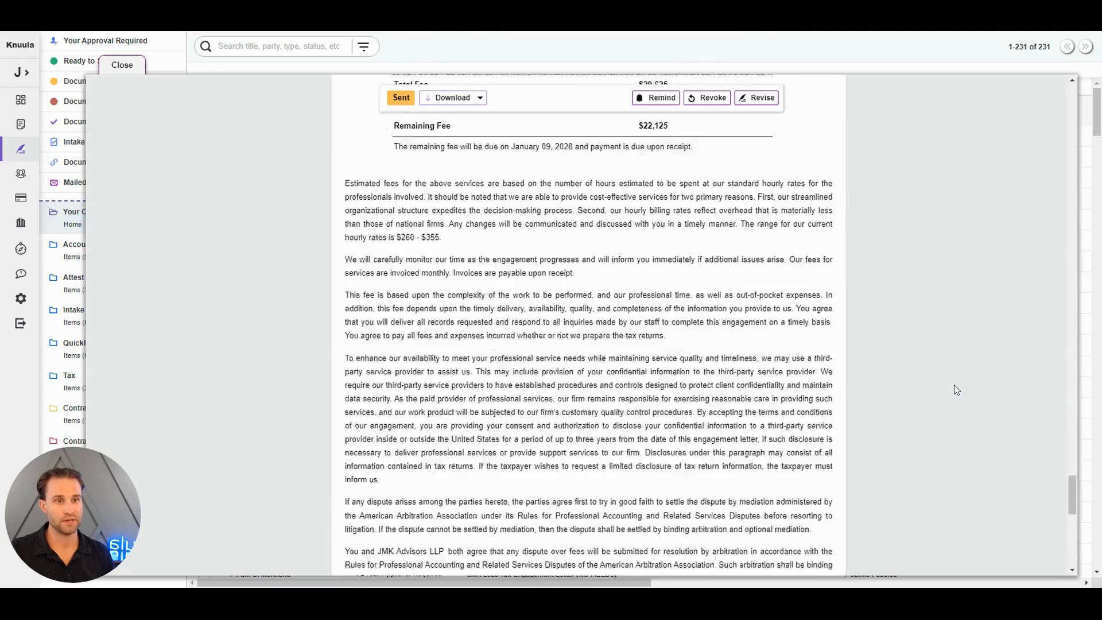
left_click_drag(1072, 456, 1077, 58)
scroll(994, 213, "down", 8)
scroll(994, 213, "down", 10)
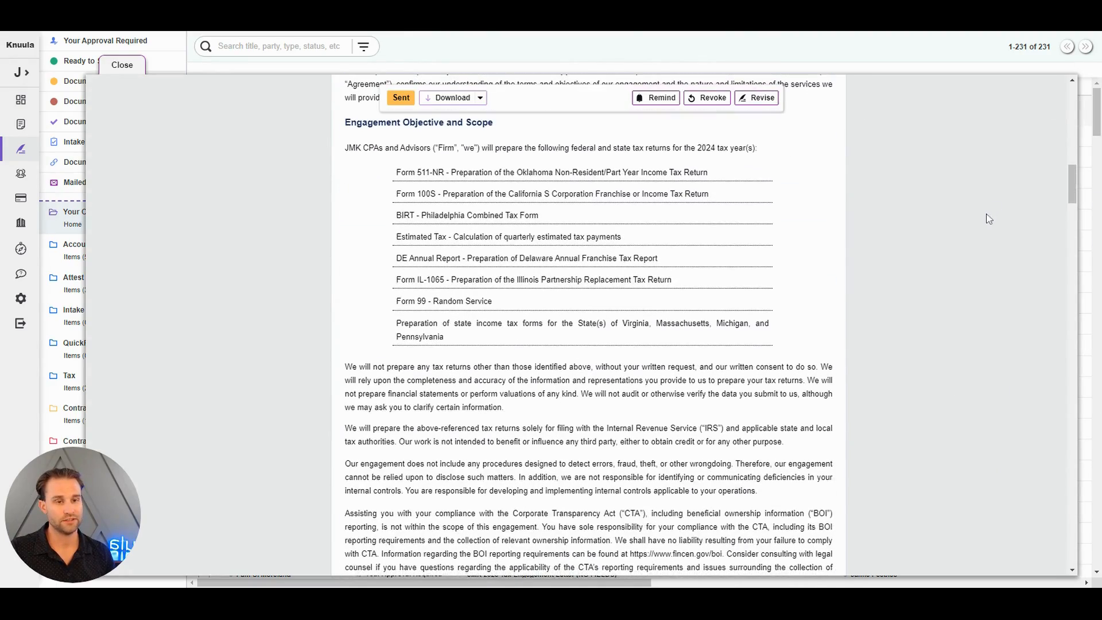
Start revising the contract and delete the BIRT - Philadelphia Combined Tax Form and DE Annual Report entries from the Tax Forms field
left_click(741, 99)
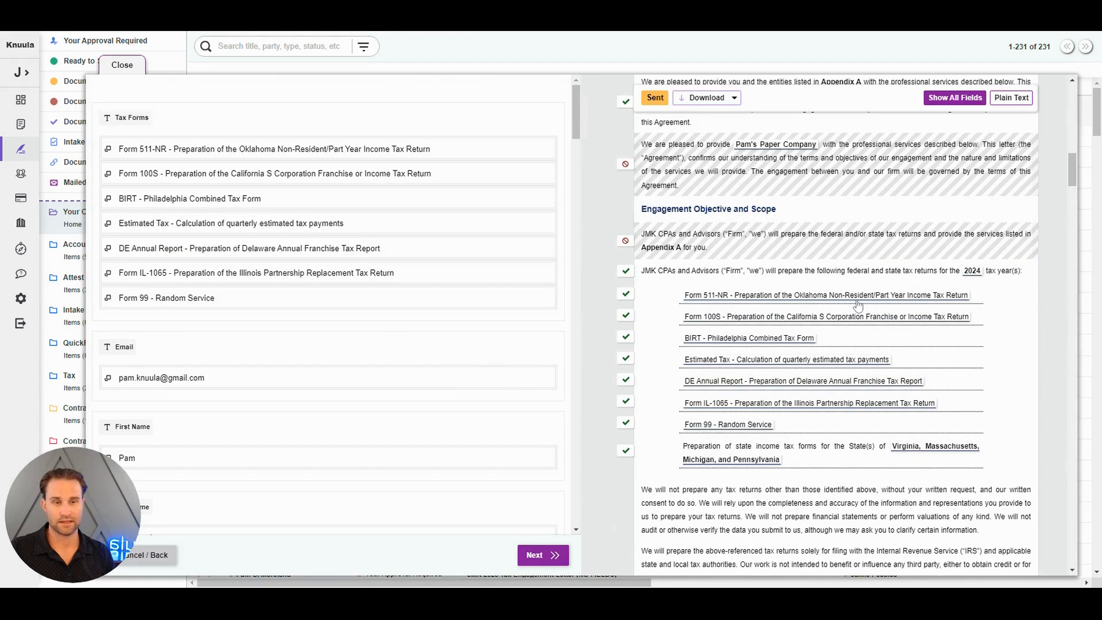
left_click(858, 304)
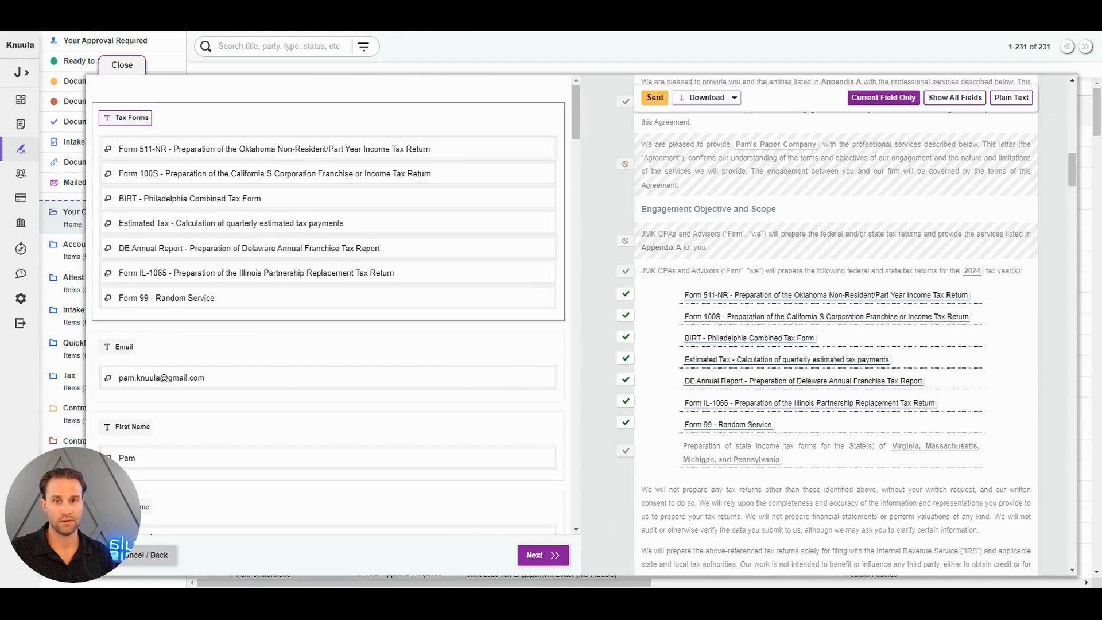
left_click(309, 145)
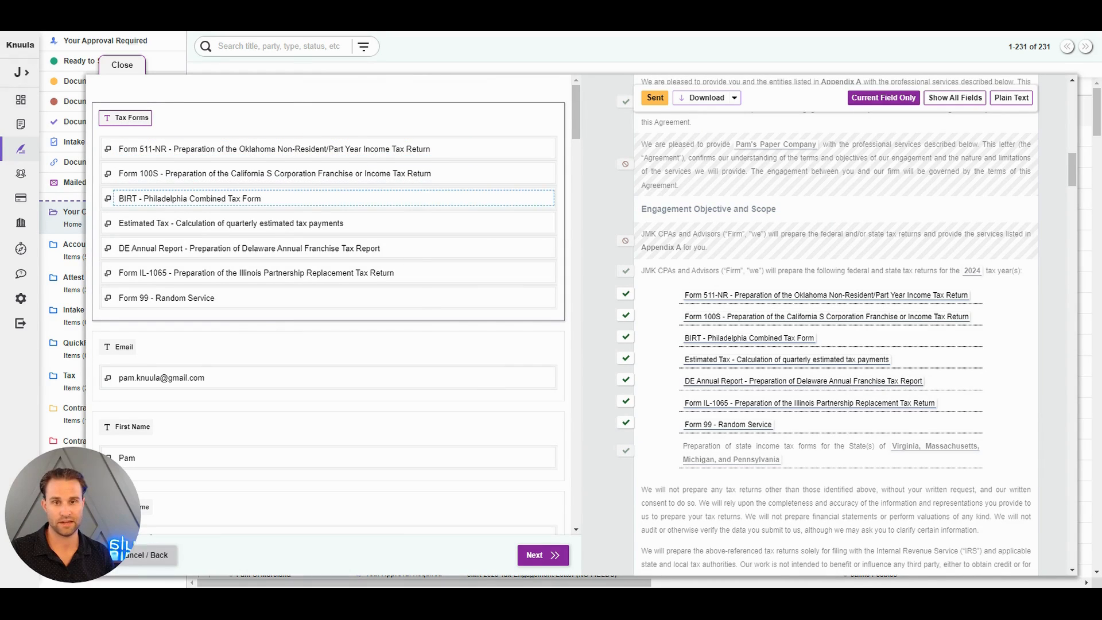
left_click(108, 198)
left_click(144, 287)
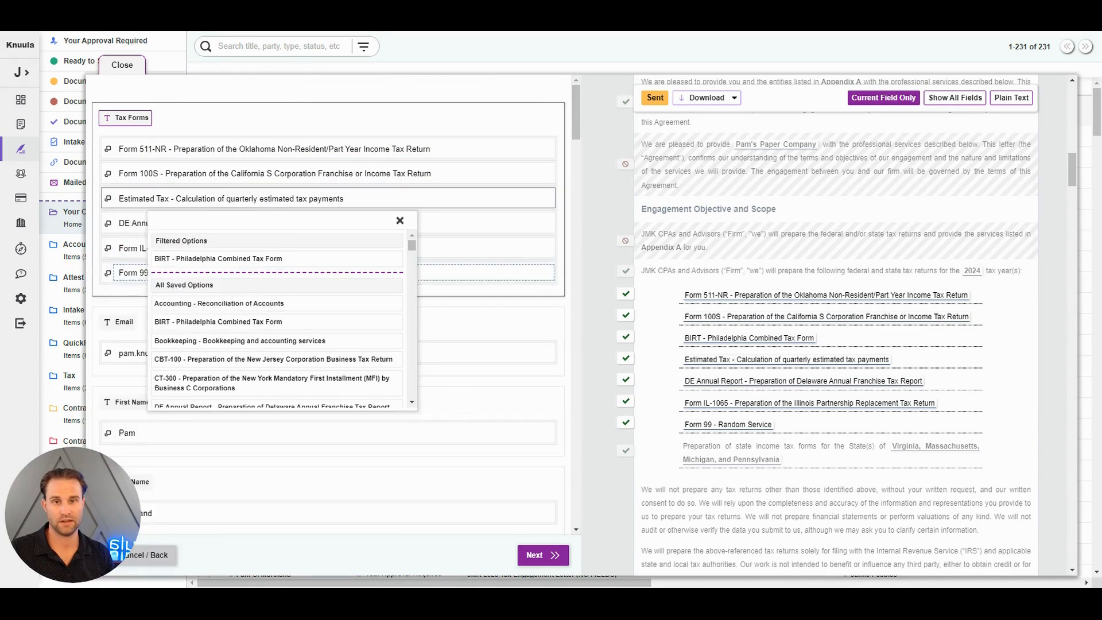
left_click(108, 223)
left_click(144, 313)
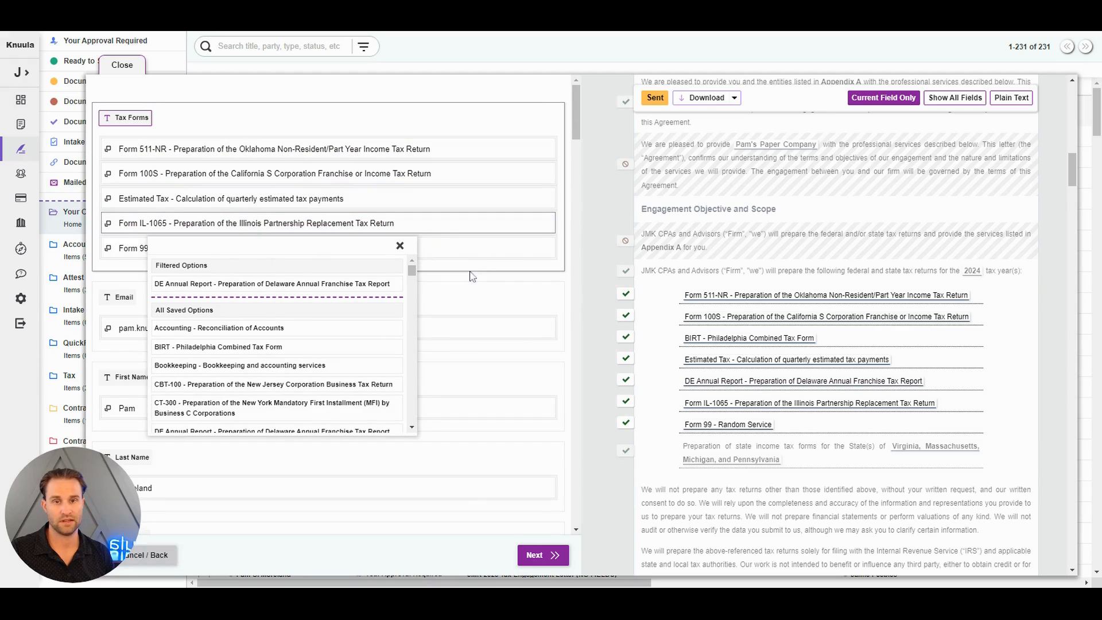
left_click(516, 283)
Confirm the revision with Update Contract and Party and Revise and Notify Parties selected, and submit the revised contract
left_click(551, 555)
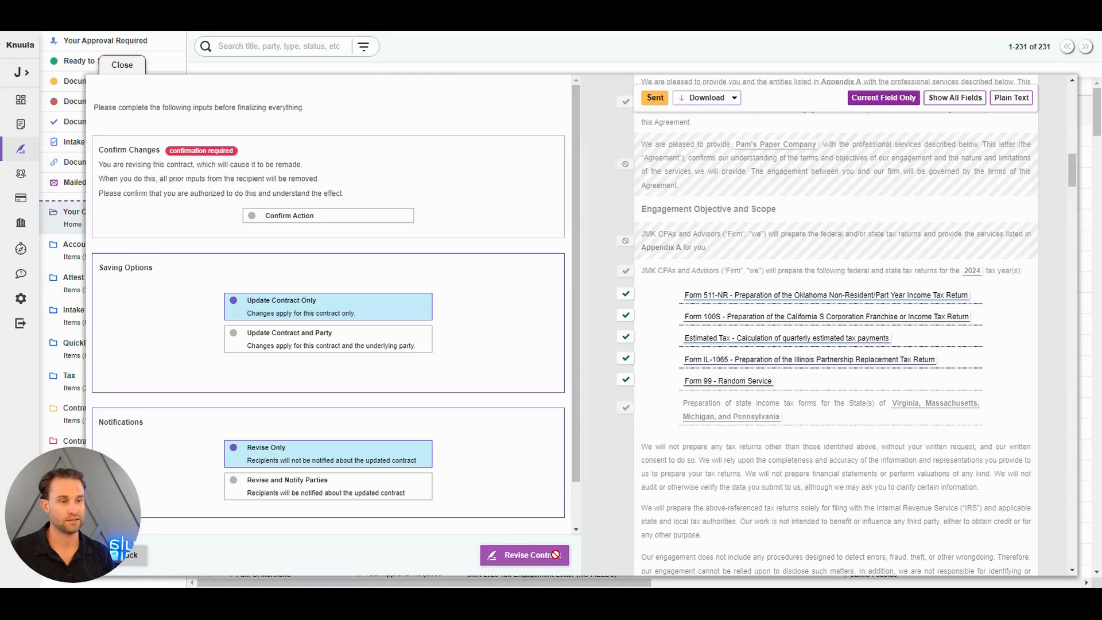
left_click(387, 333)
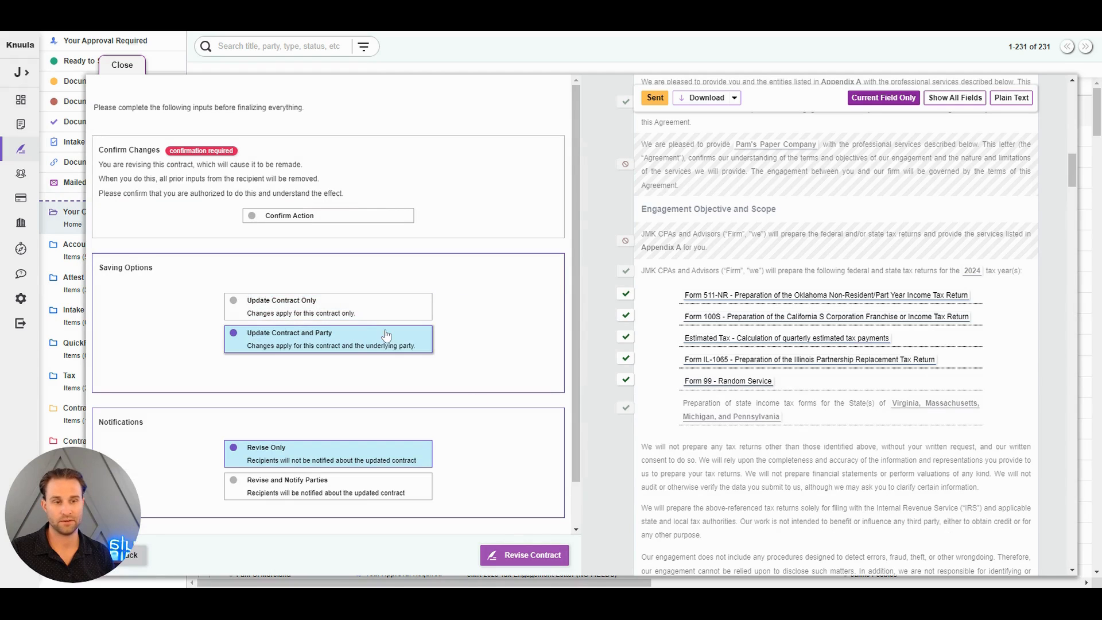
left_click(381, 218)
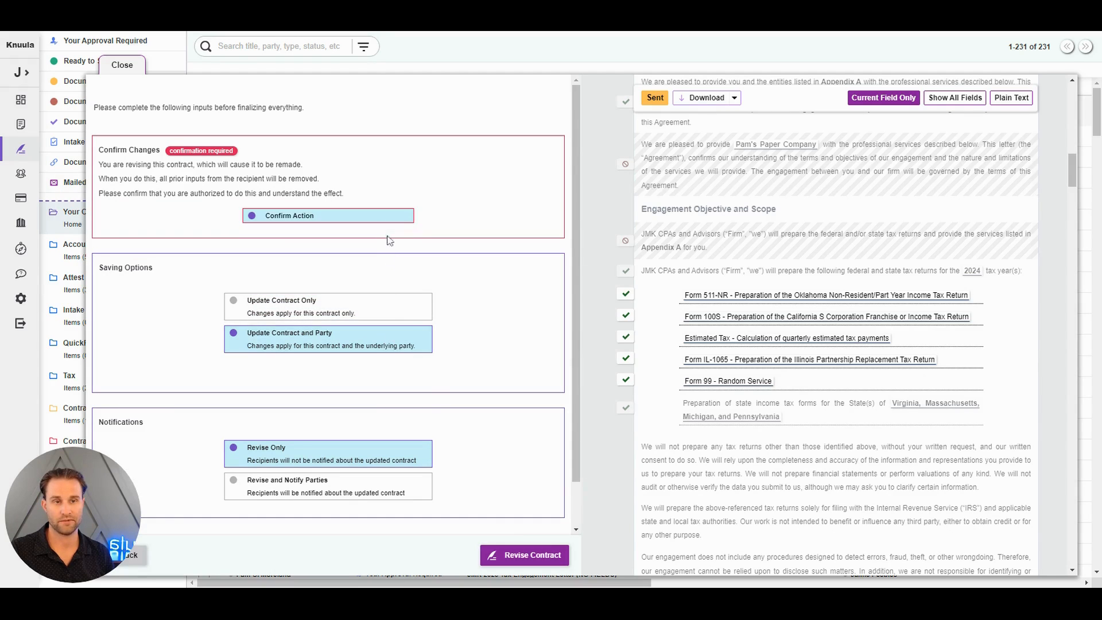
left_click(408, 483)
left_click(553, 556)
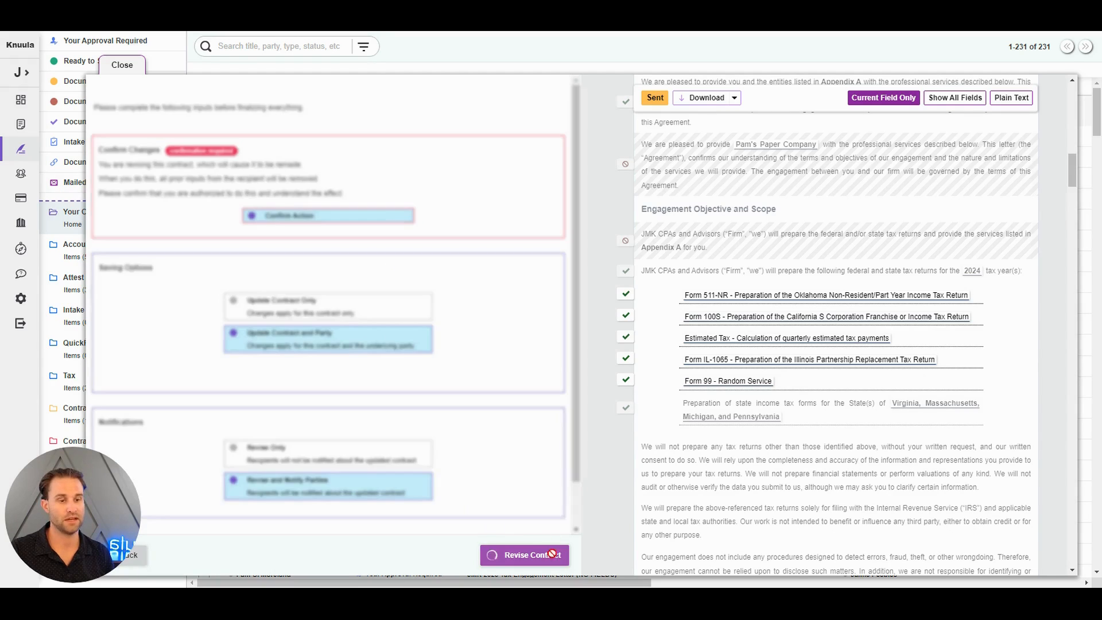